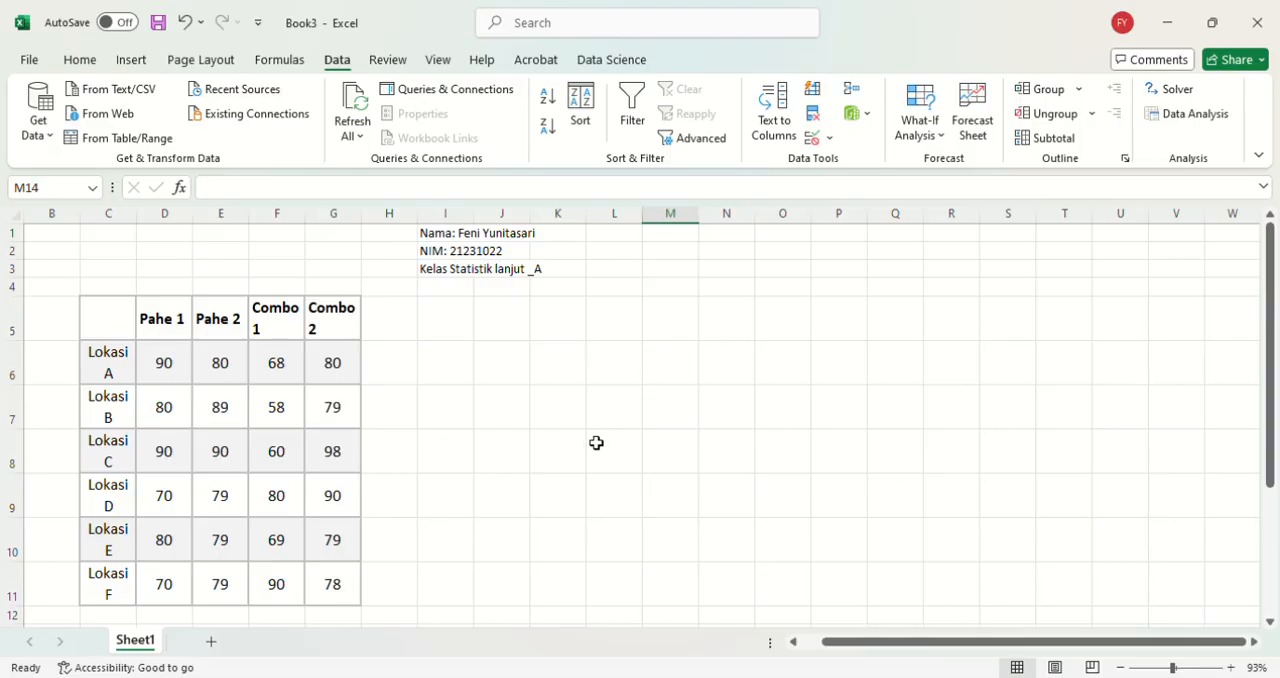
scroll(597, 443, down, 1)
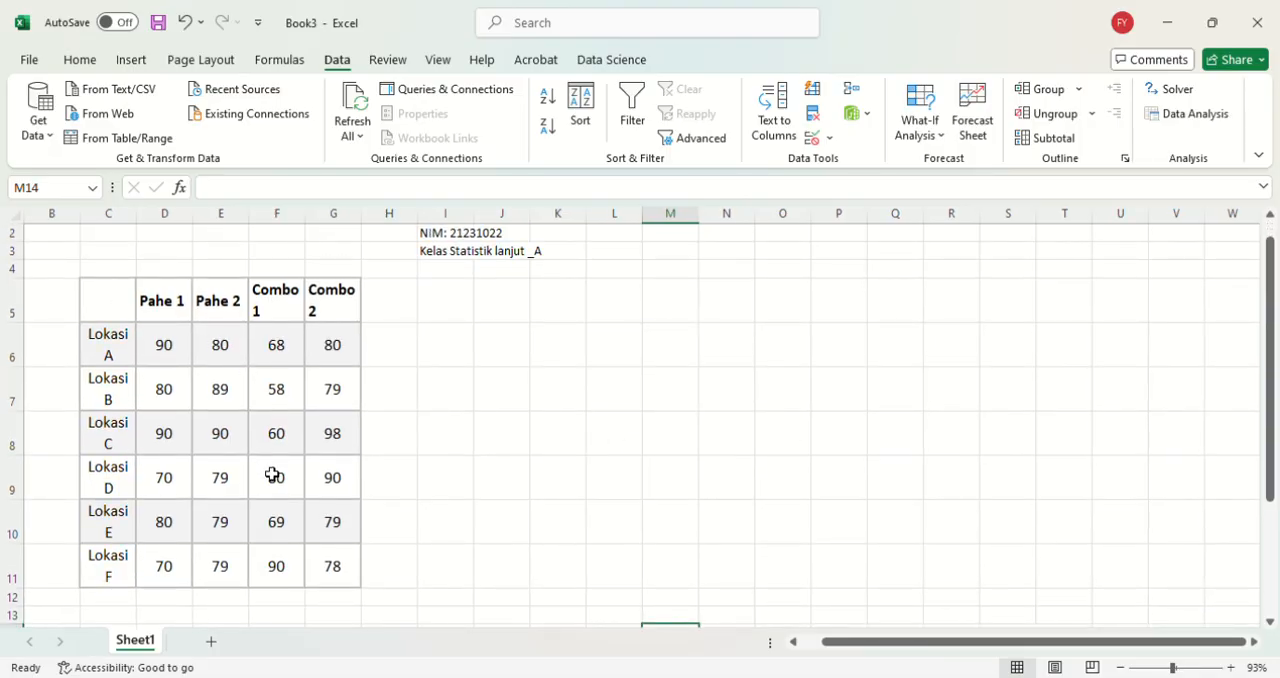
scroll(271, 474, up, 1)
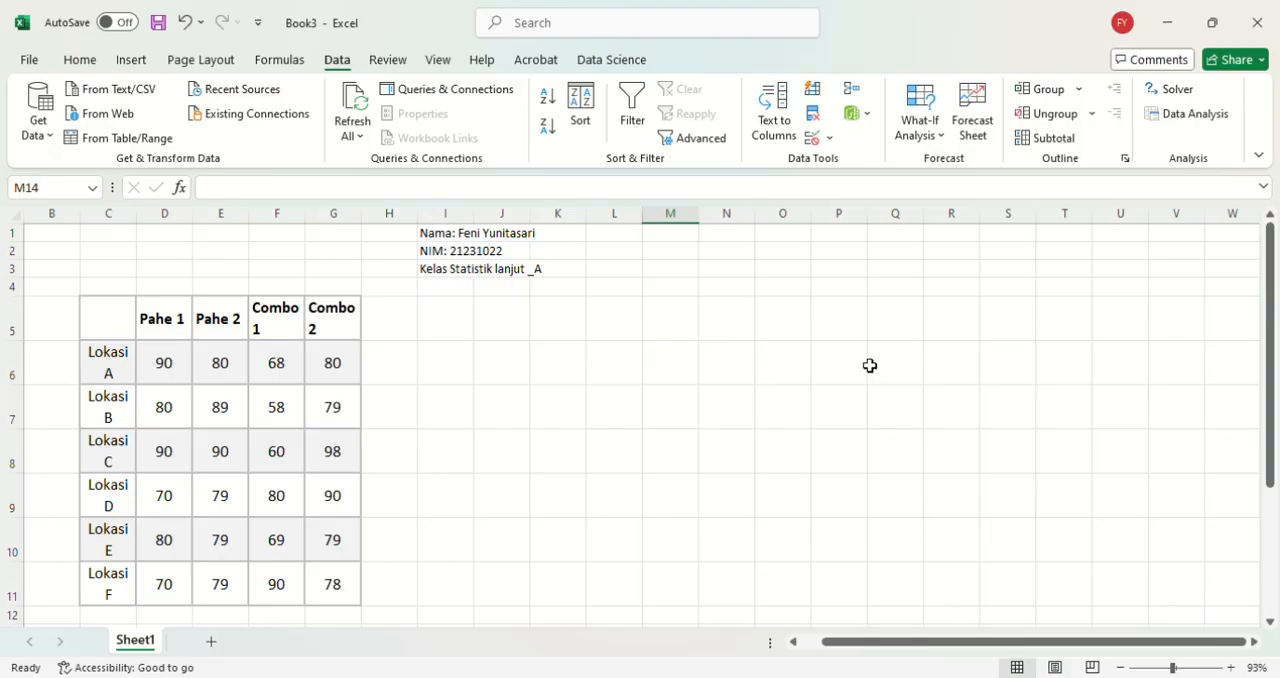
click(37, 66)
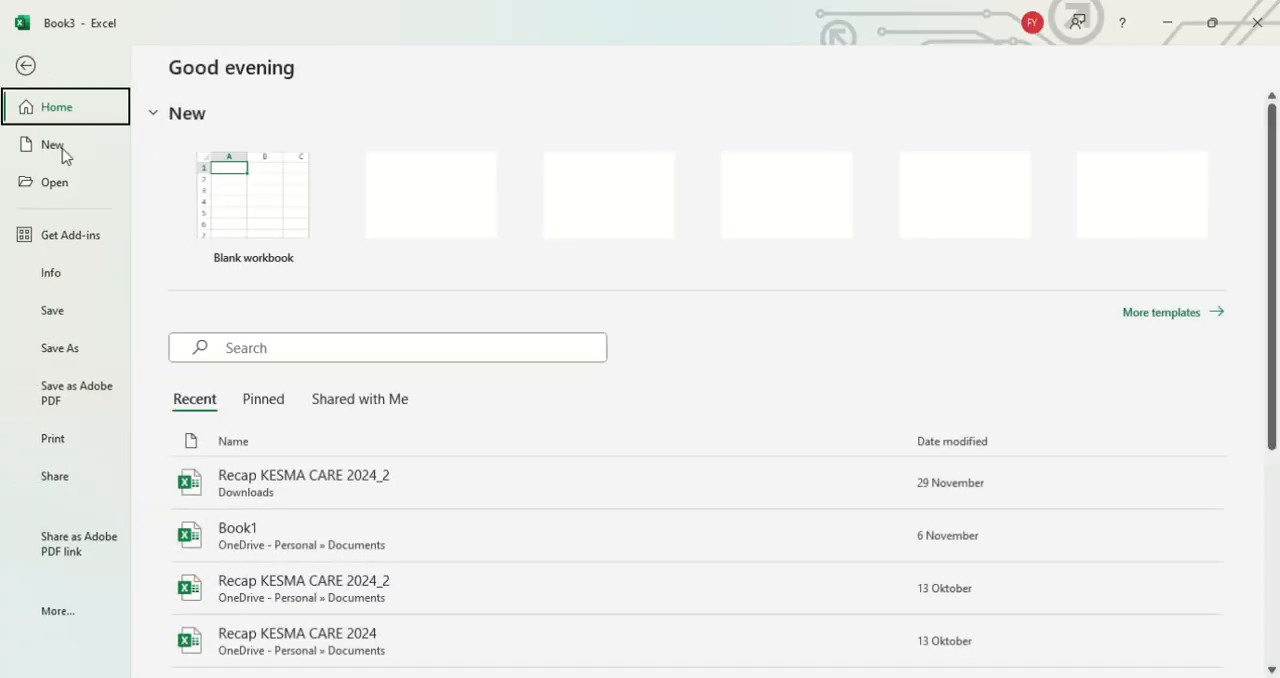
click(67, 614)
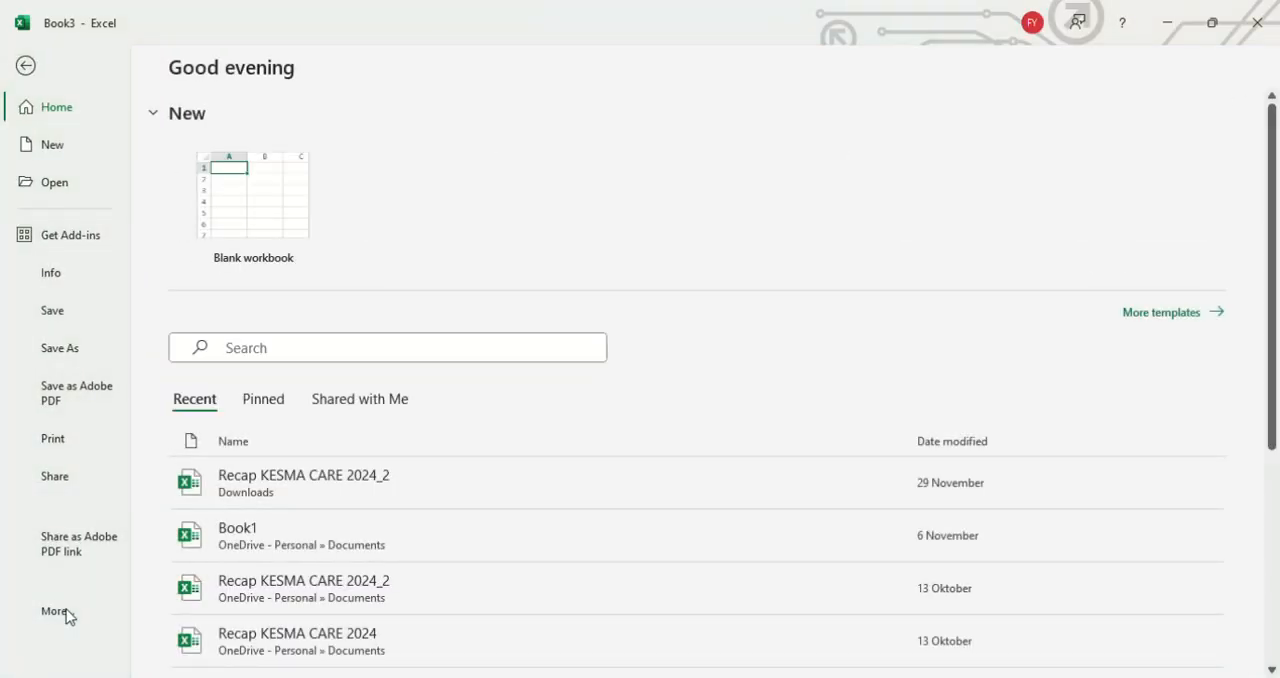
key(Escape)
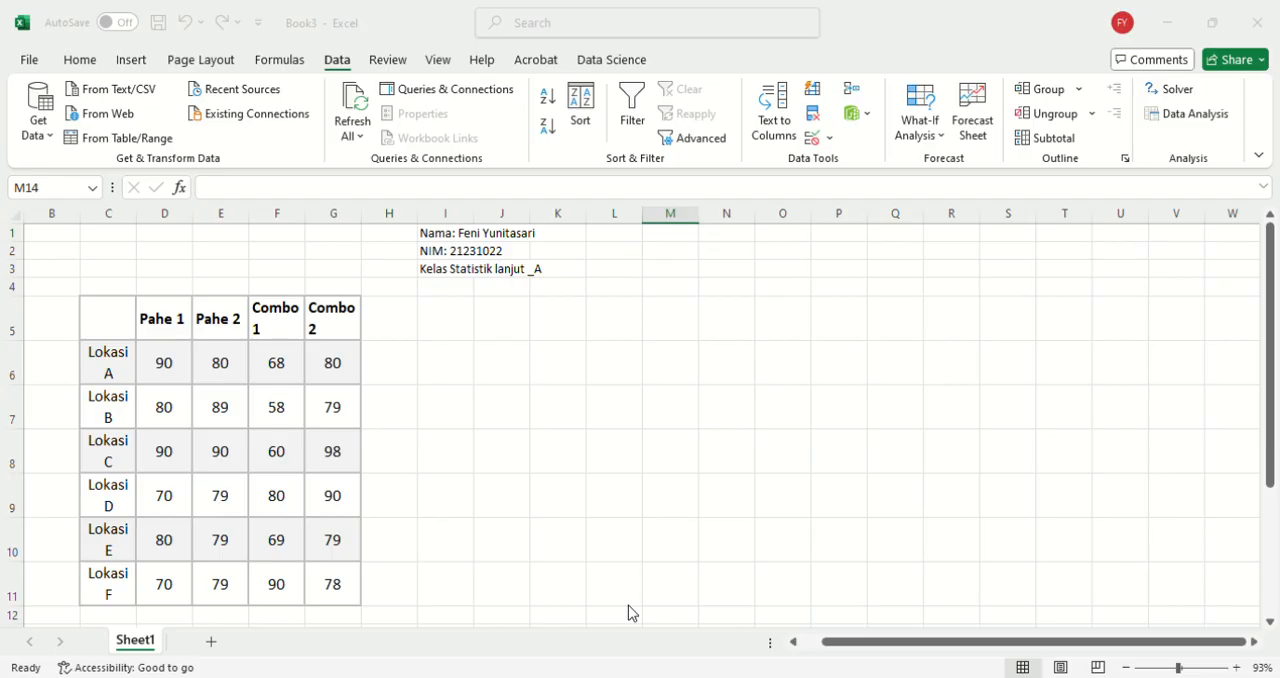
click(1006, 32)
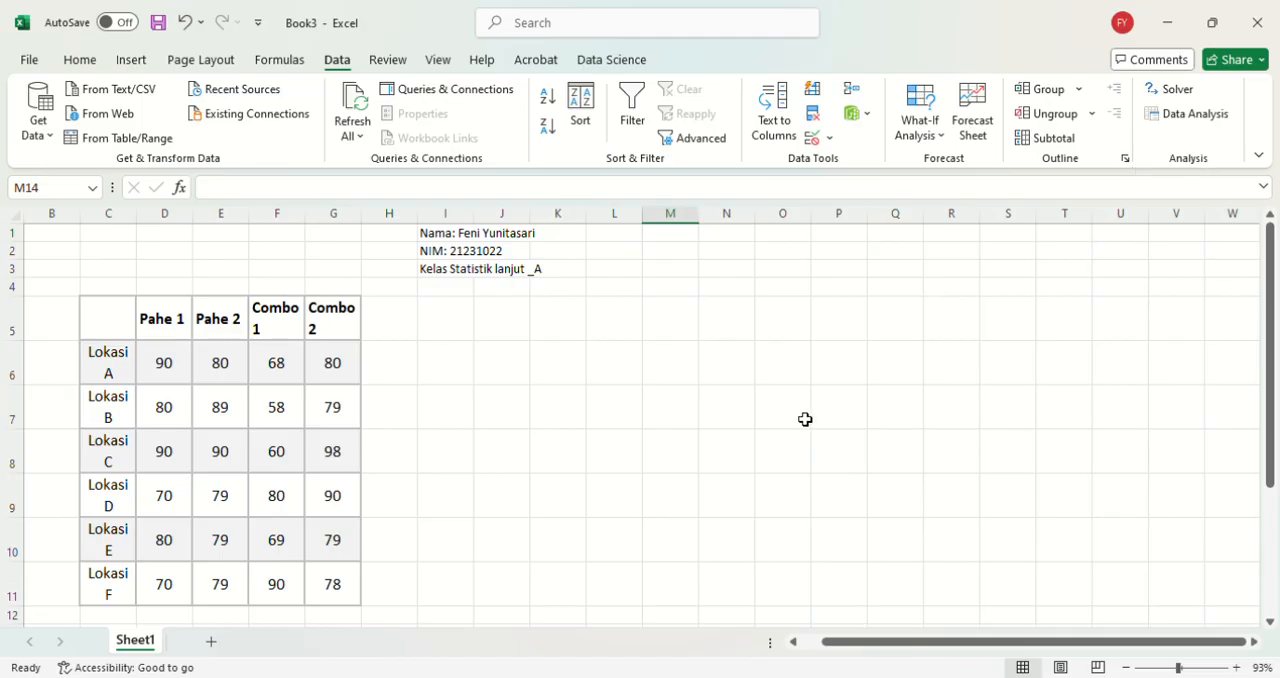
Step: Start an Anova: Two-Factor Without Replication analysis with the table C5:G11, including its headings, as the input range
scroll(803, 419, down, 1)
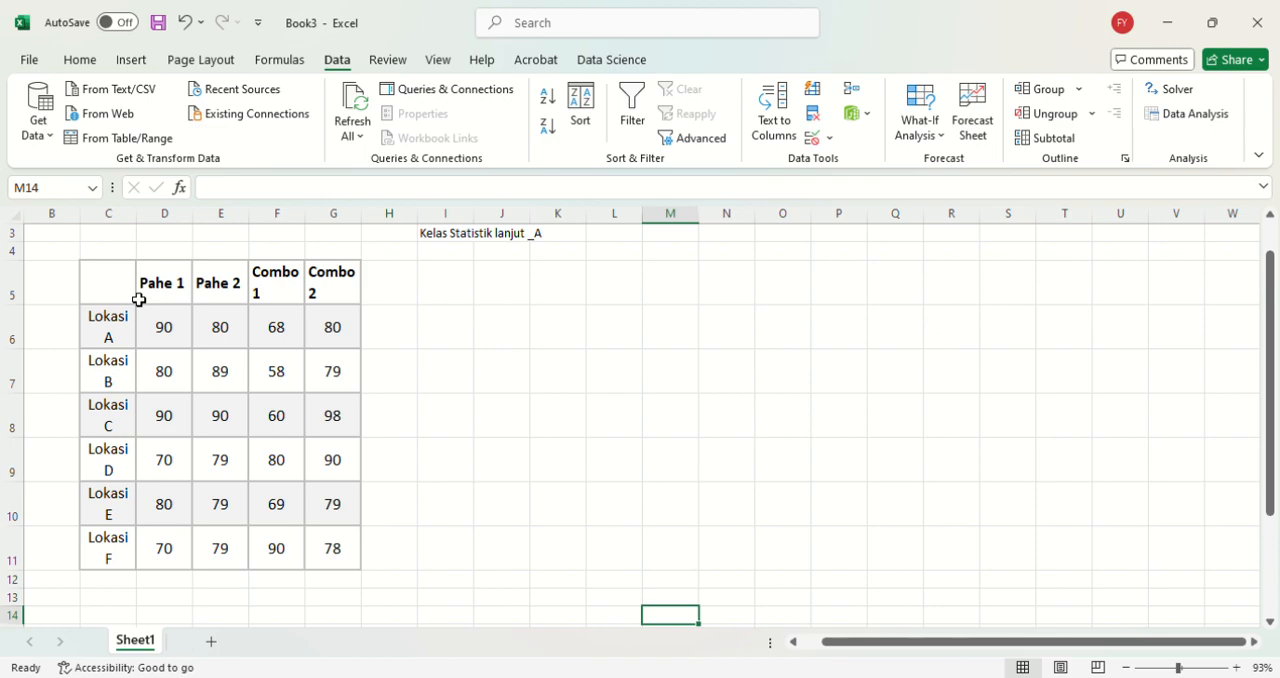
click(1166, 116)
click(1167, 118)
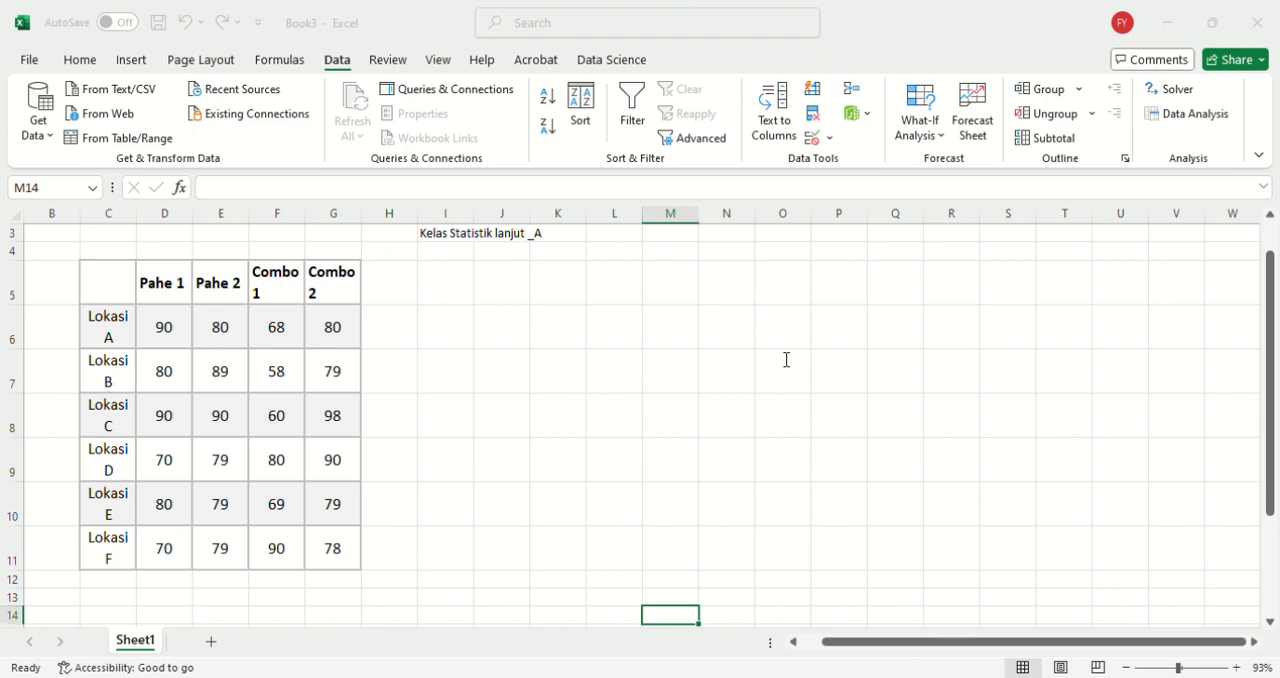
drag(780, 359, 715, 353)
key(BackSpace)
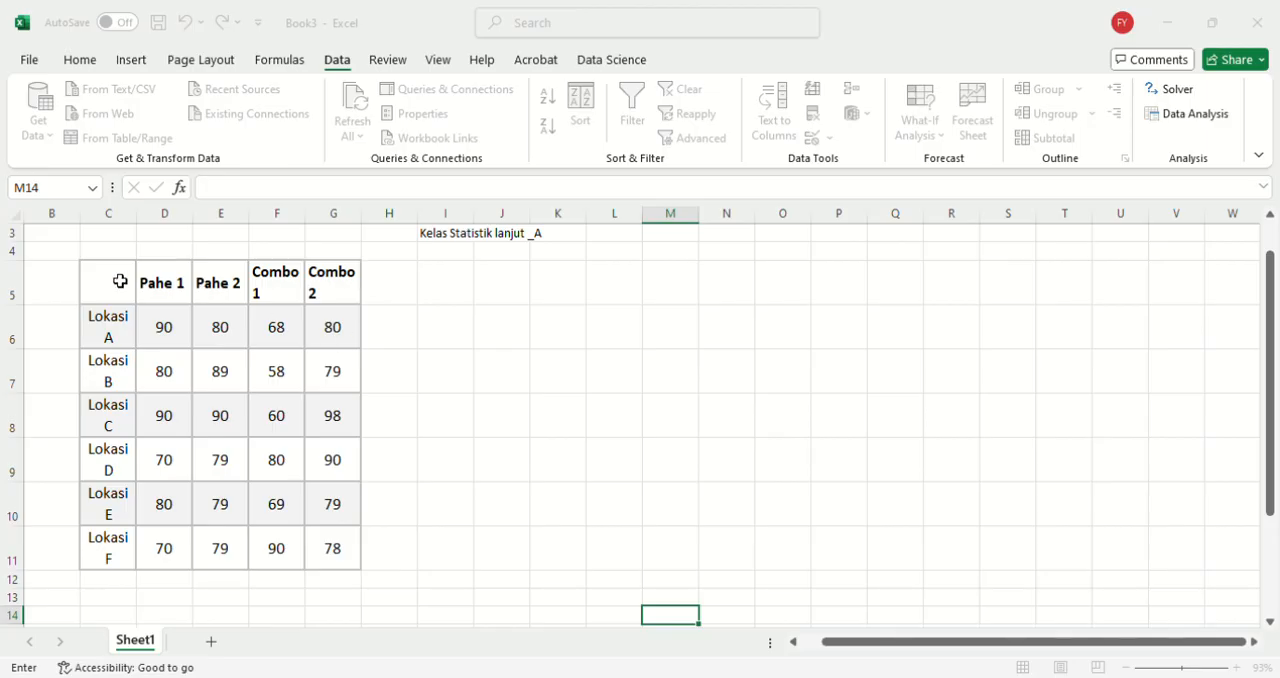
drag(120, 281, 340, 567)
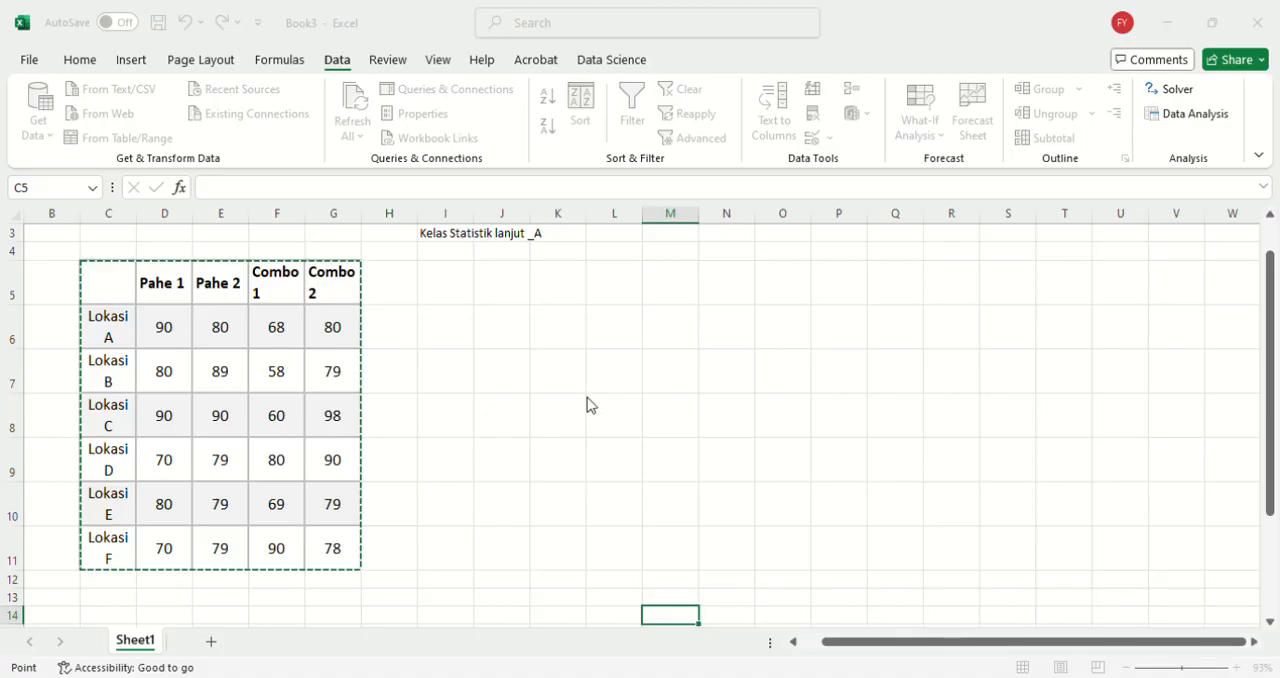
Step: Set the analysis output range to start at cell J6 and run the two-factor ANOVA
scroll(503, 426, down, 1)
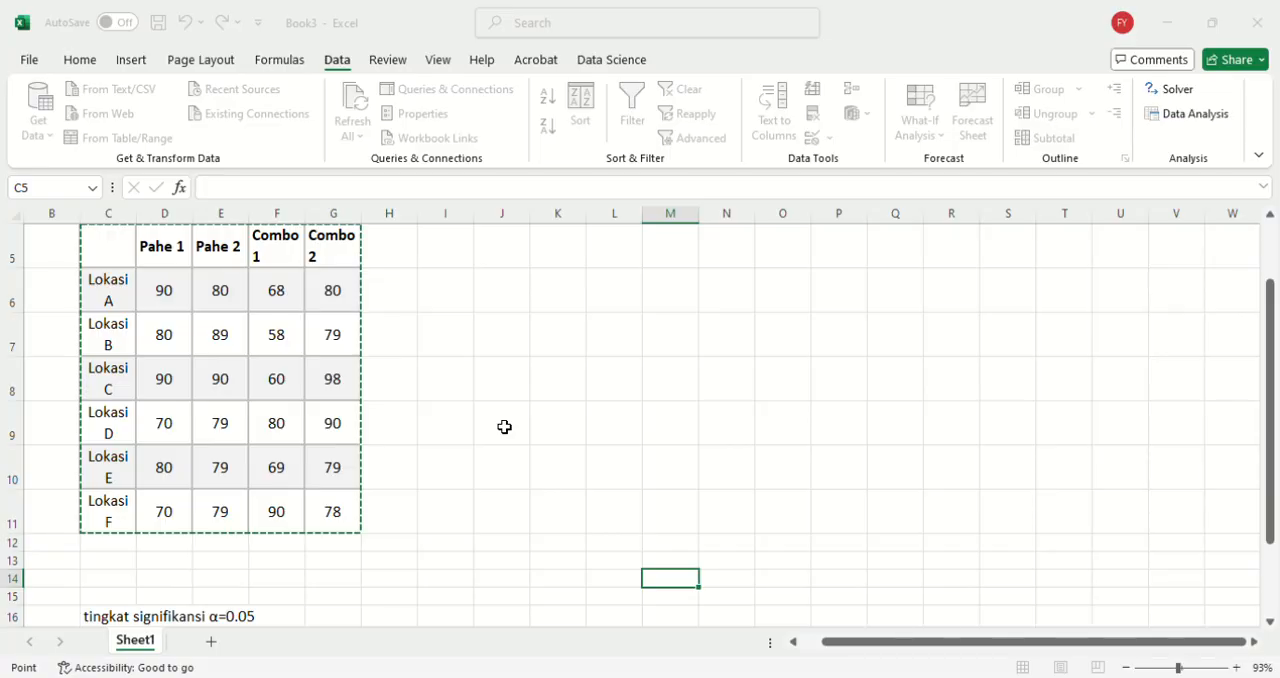
scroll(504, 427, down, 1)
scroll(504, 427, up, 1)
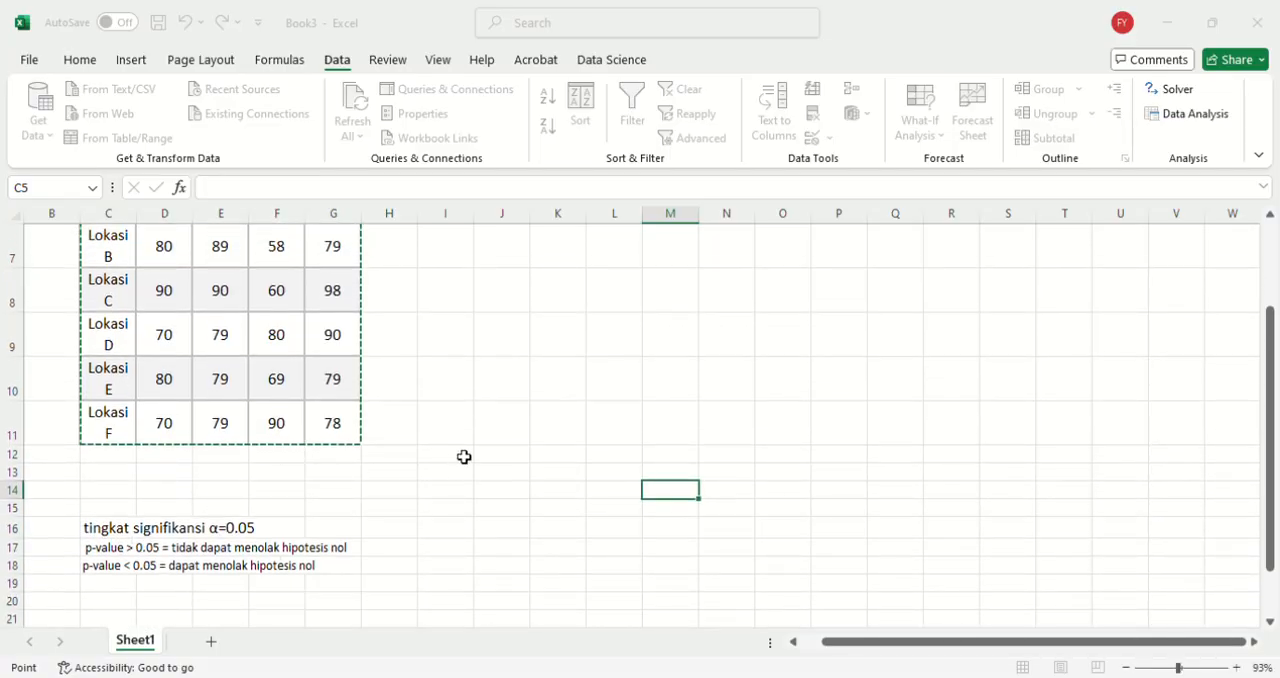
scroll(464, 457, up, 2)
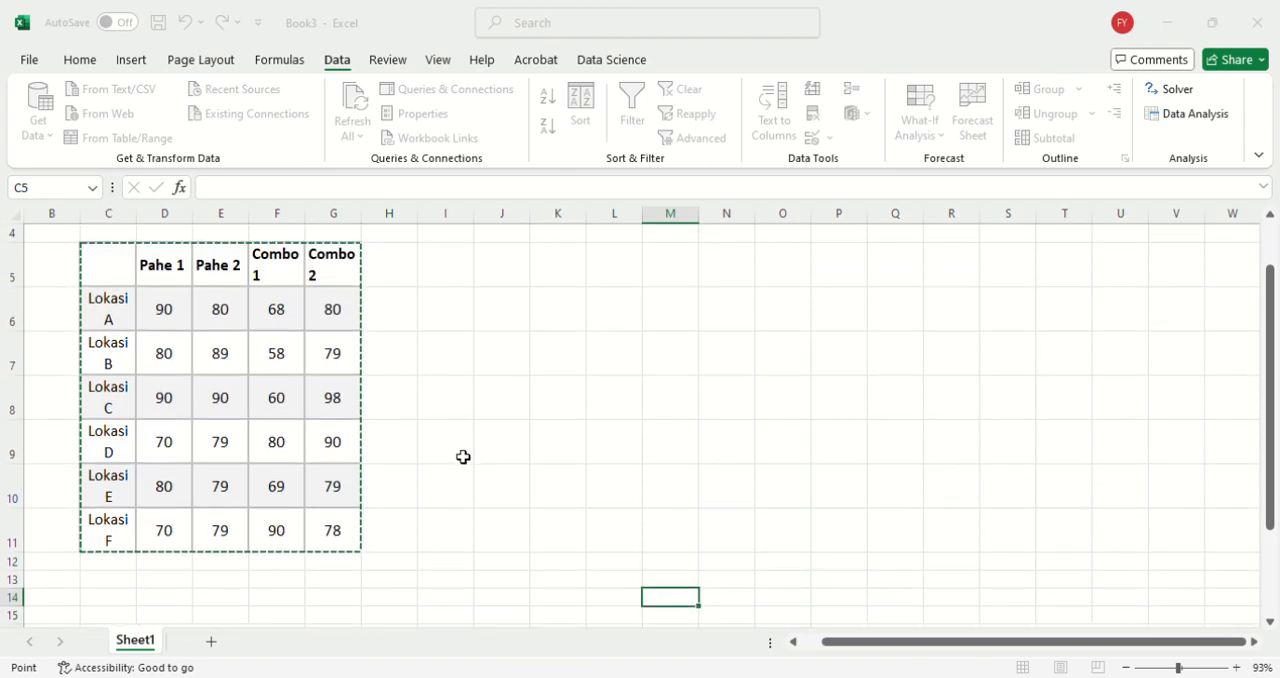
scroll(518, 486, up, 2)
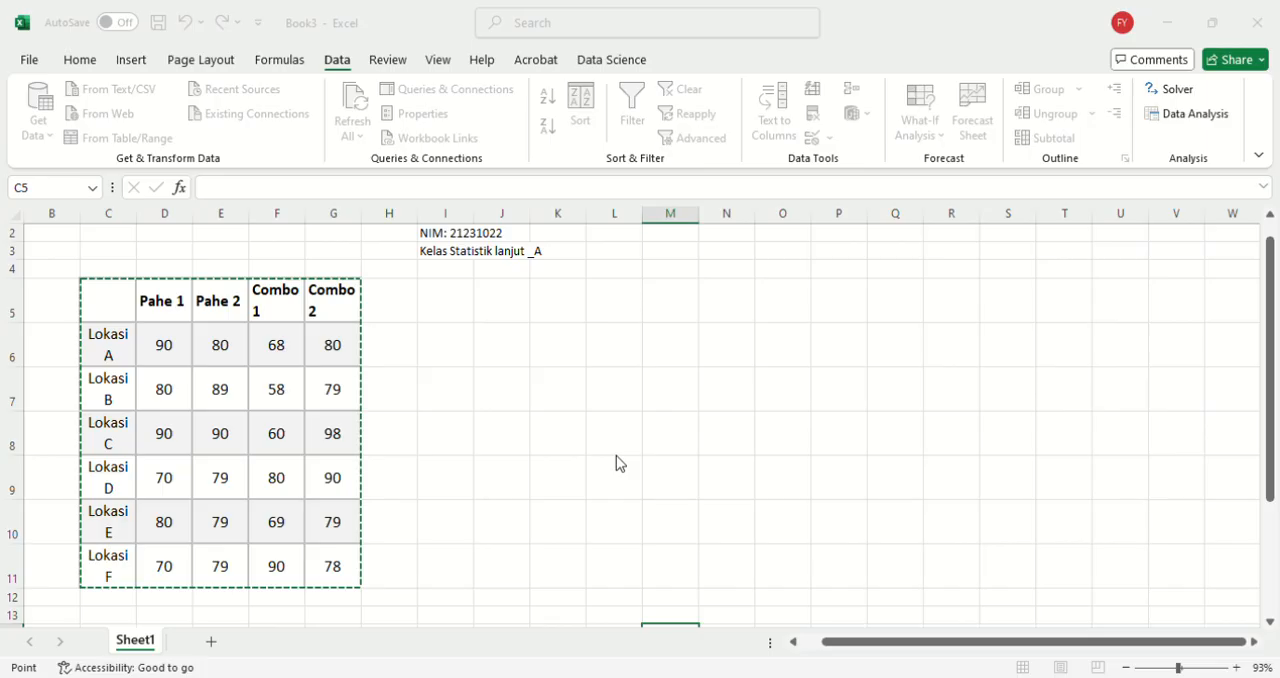
key(Escape)
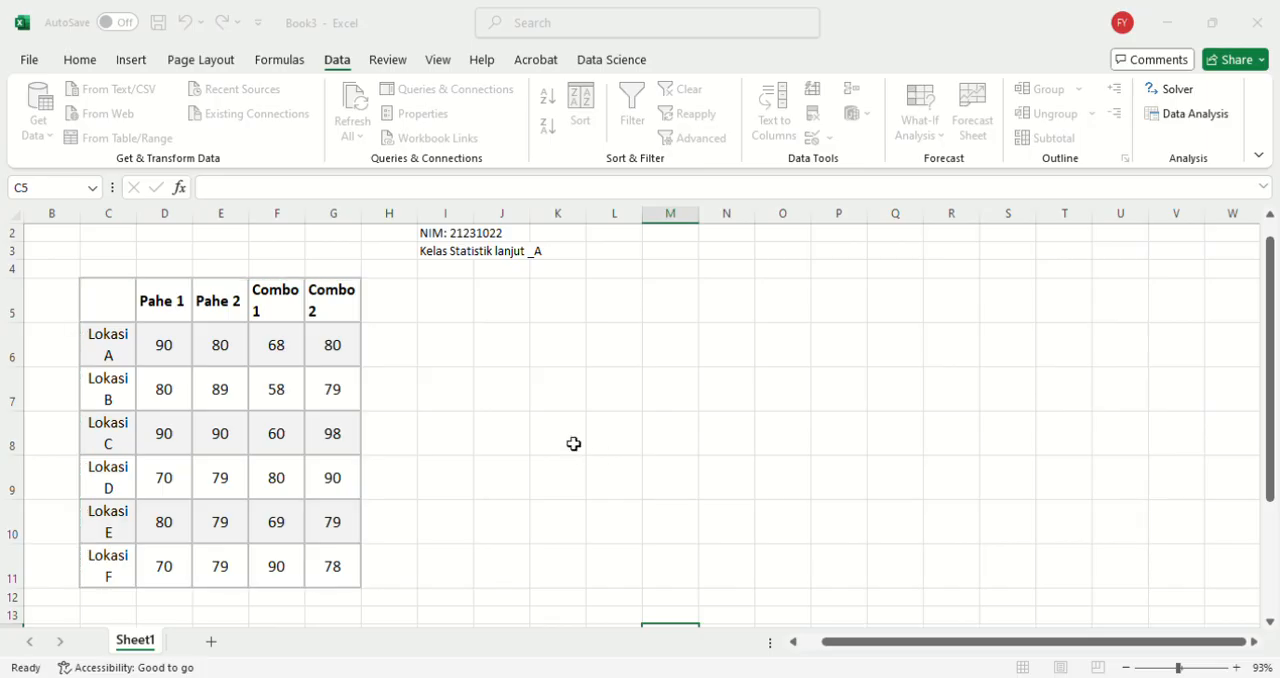
click(710, 444)
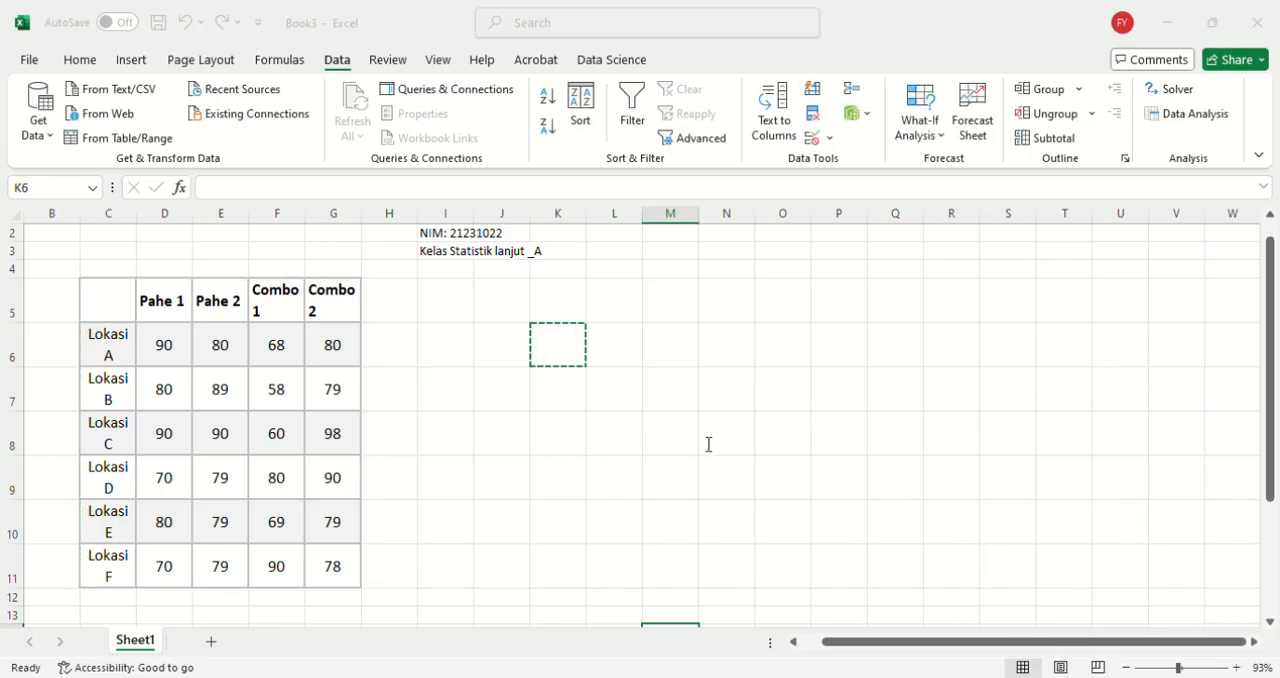
click(697, 437)
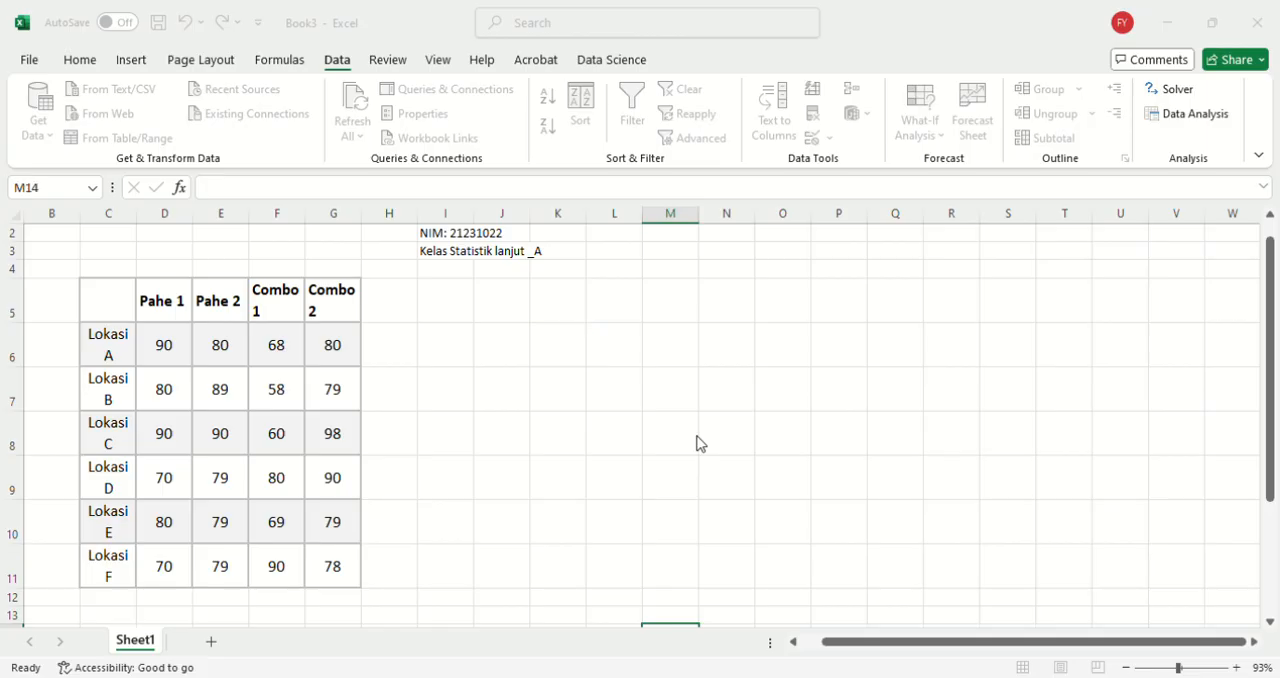
click(520, 358)
key(ctrl+c)
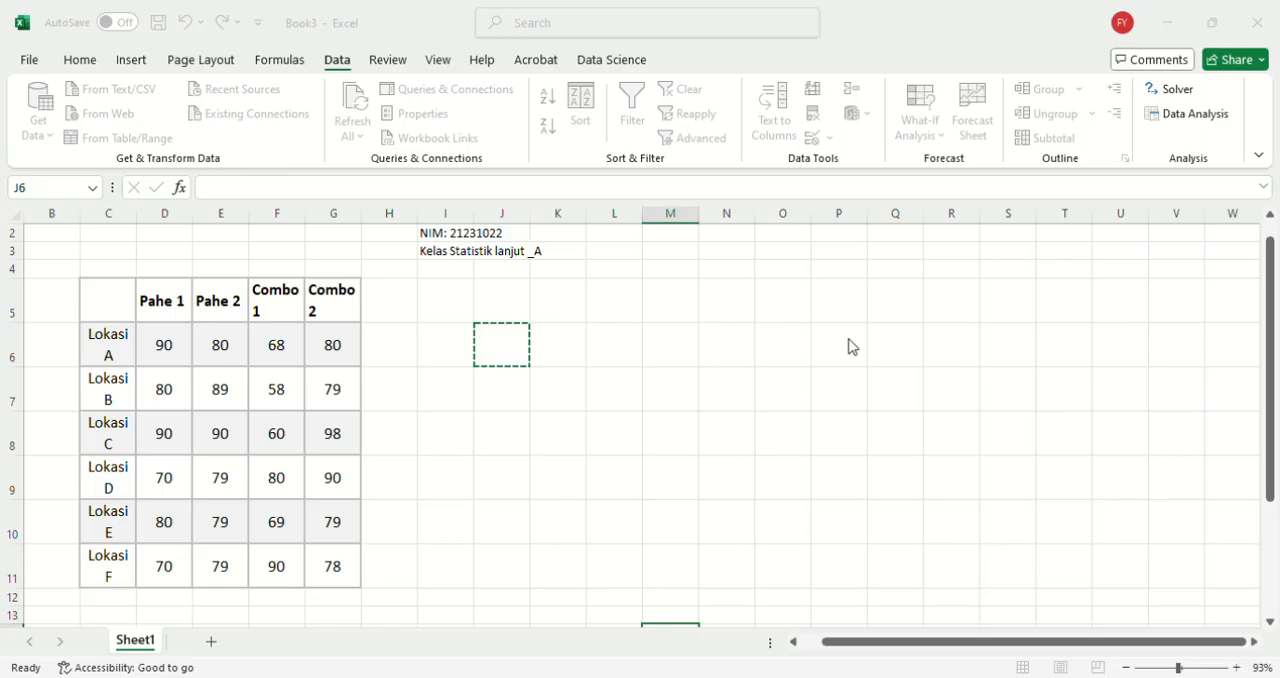
key(ctrl+v)
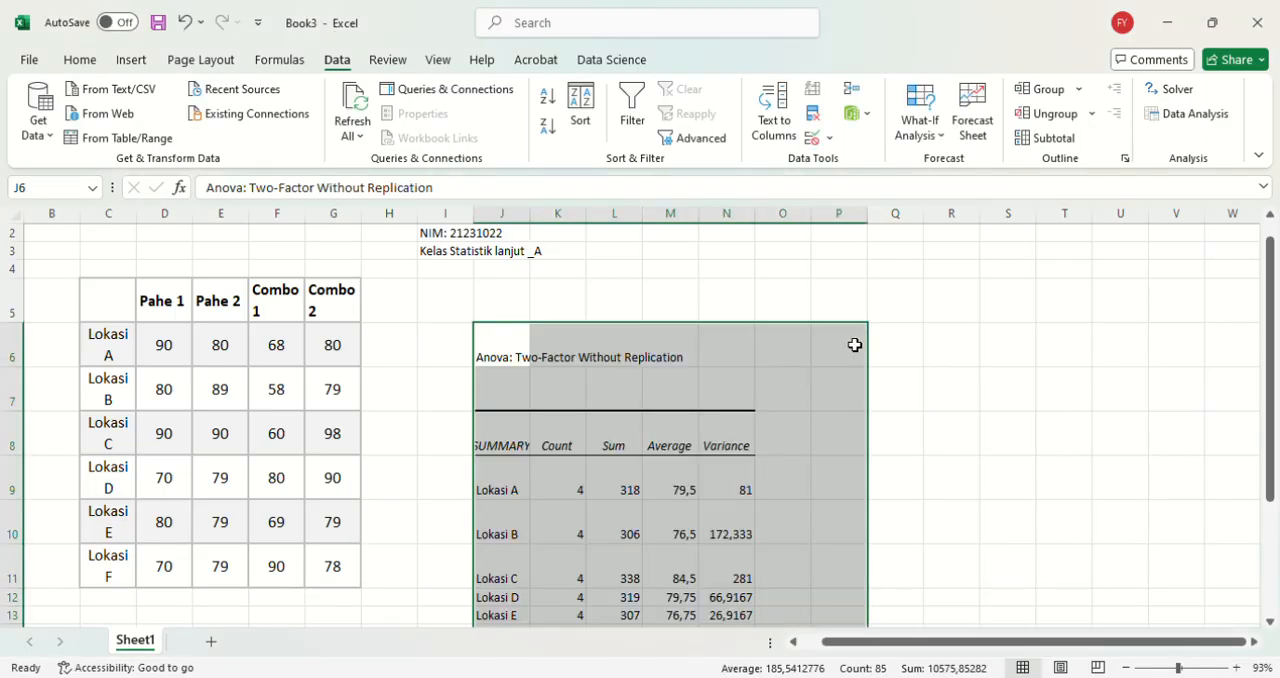
Step: Examine the ANOVA output's summary of count, sum, average and variance for each Lokasi row and each package column
scroll(855, 345, down, 1)
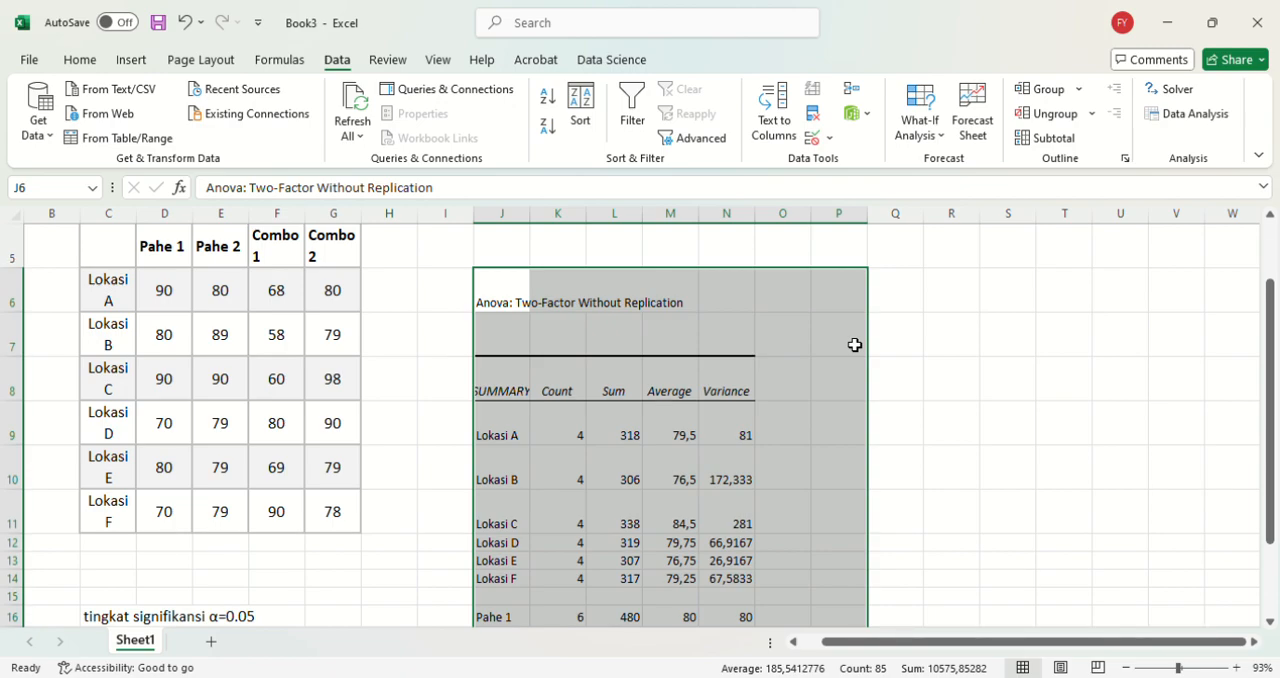
scroll(855, 345, down, 1)
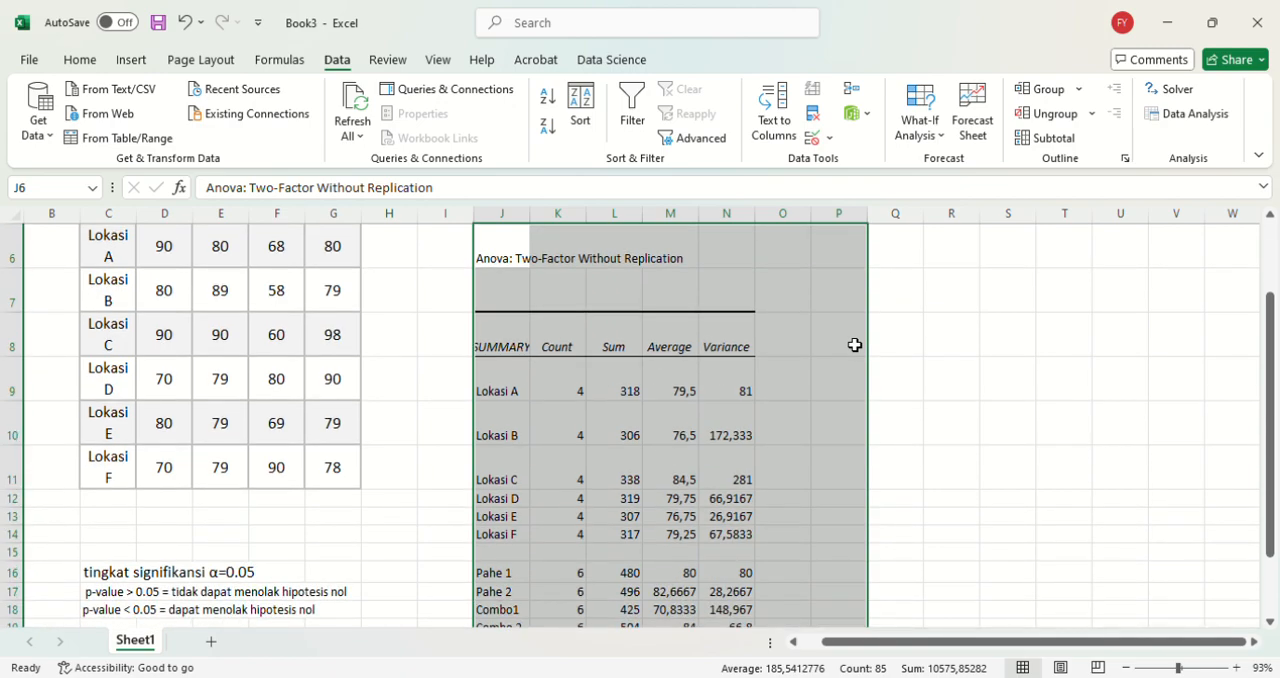
scroll(855, 345, up, 1)
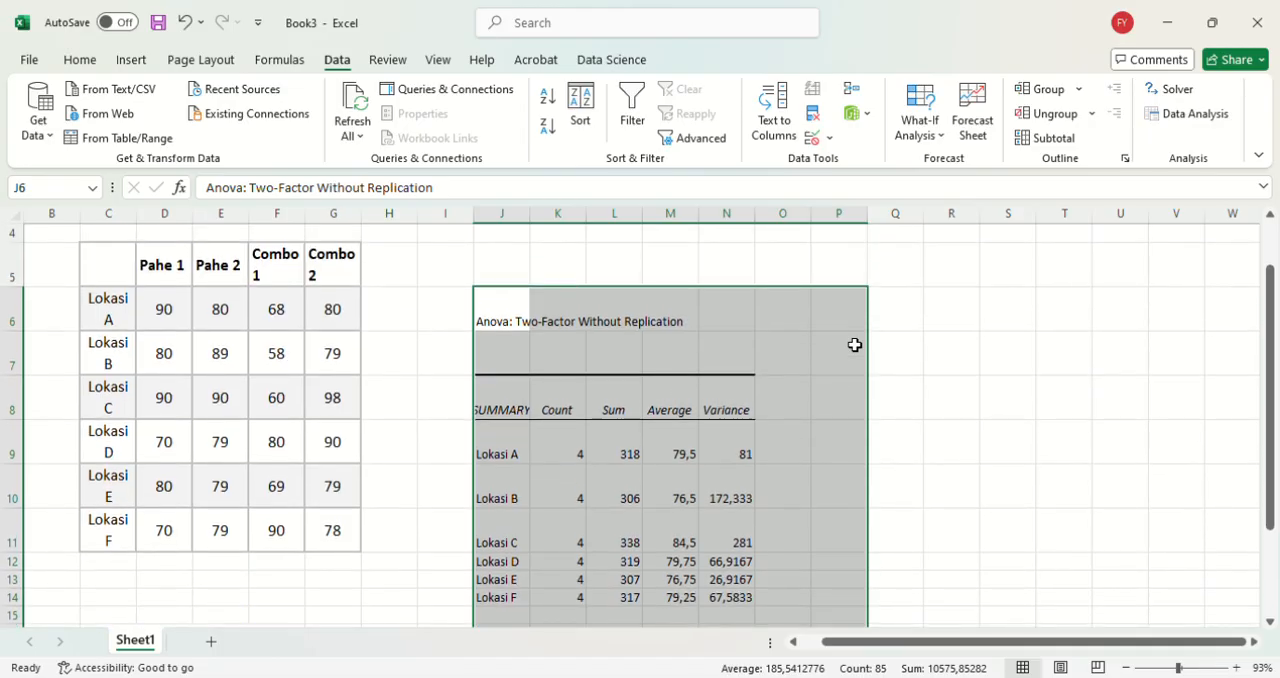
scroll(601, 354, down, 1)
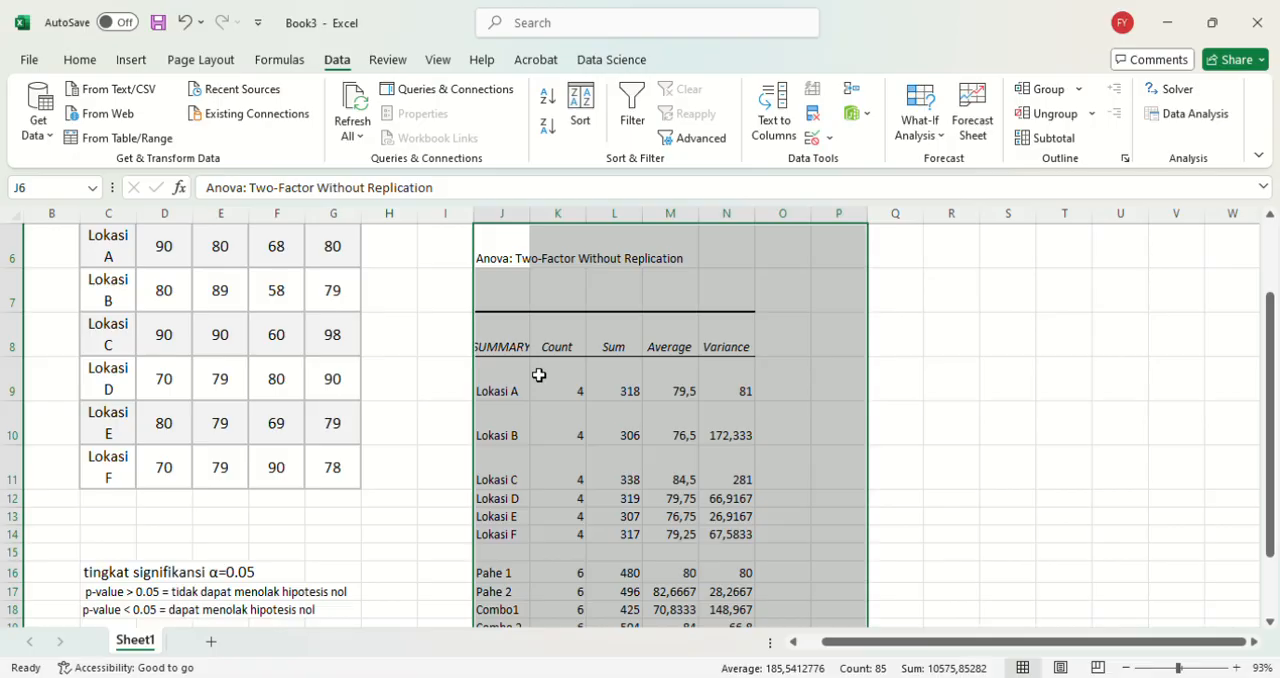
scroll(539, 376, down, 1)
scroll(539, 376, up, 1)
scroll(538, 373, down, 1)
scroll(538, 373, up, 1)
scroll(522, 382, down, 1)
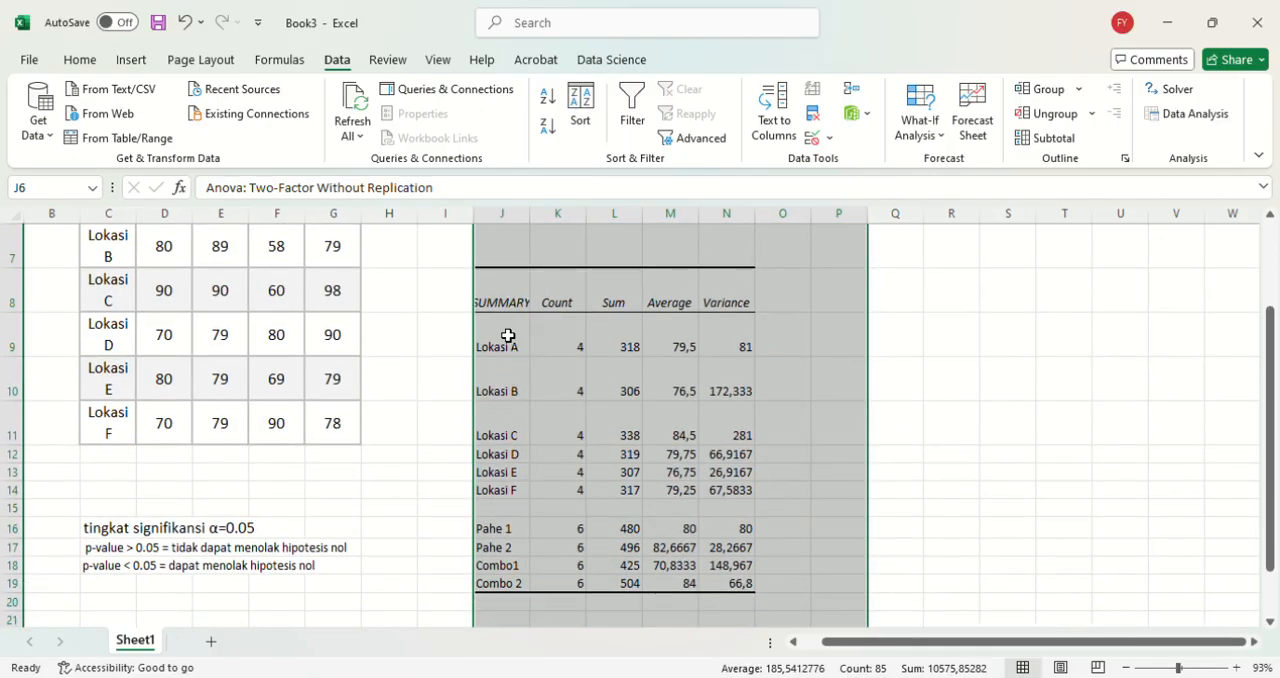
scroll(506, 472, down, 1)
scroll(506, 473, up, 1)
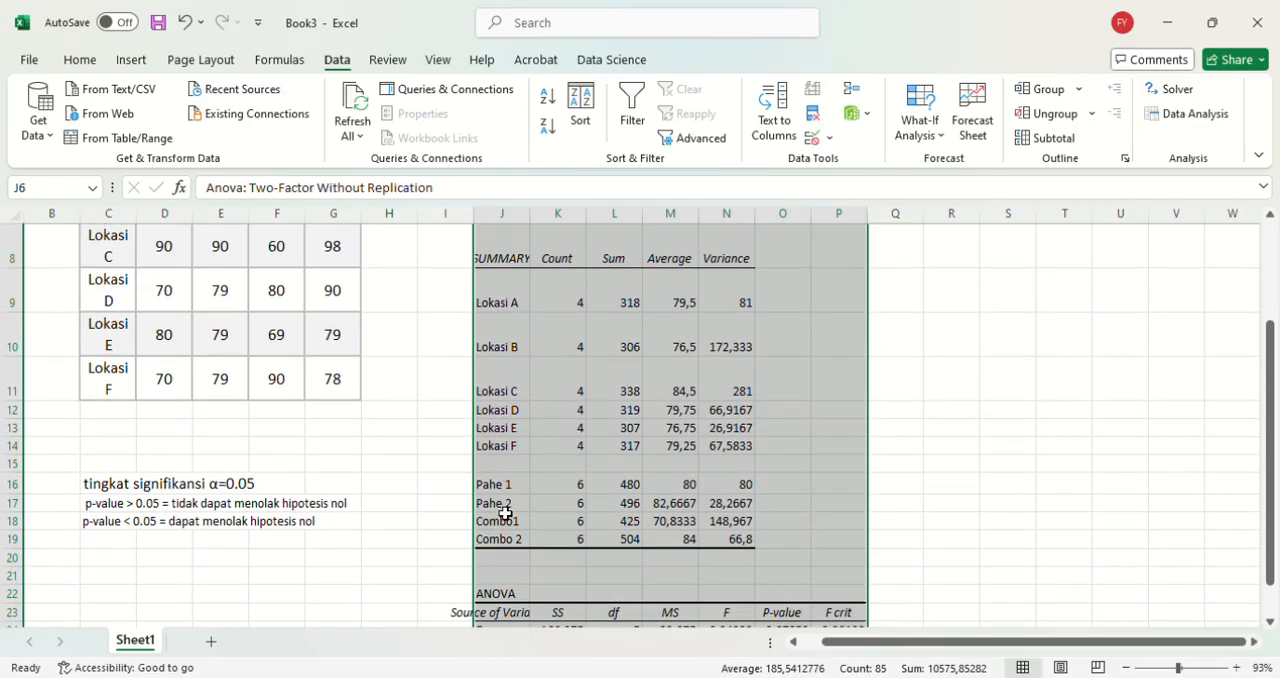
scroll(516, 540, up, 1)
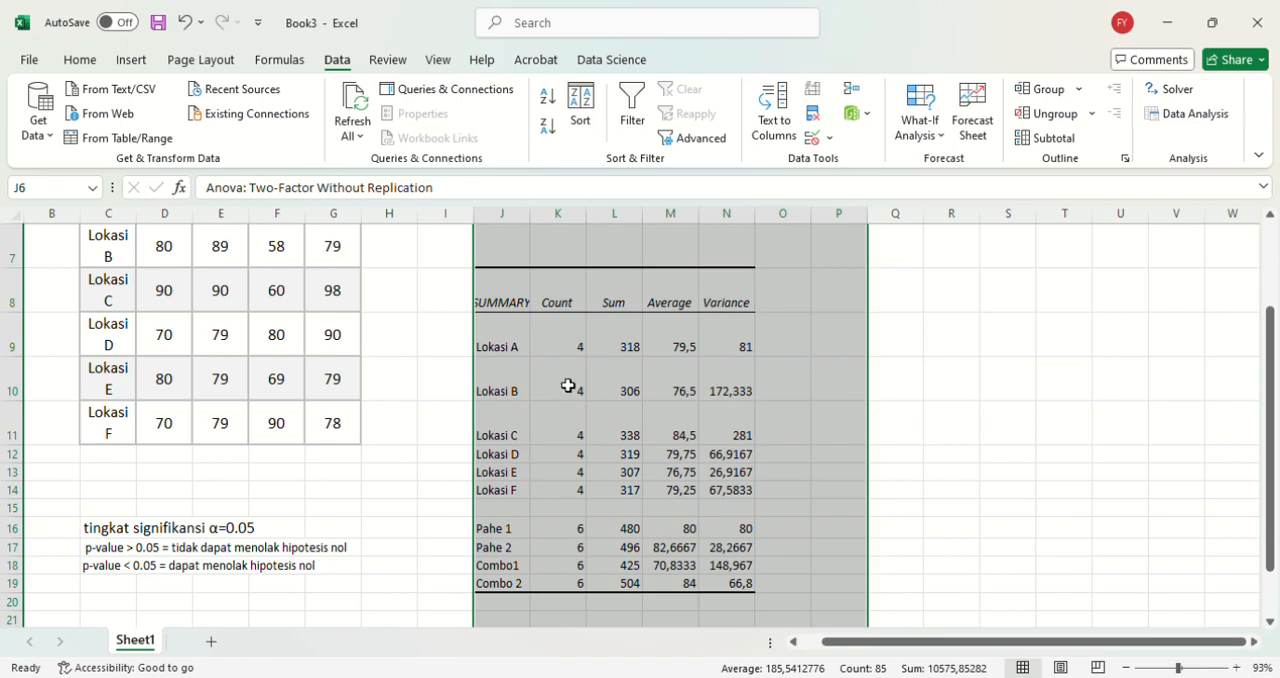
Step: Narrow column I slightly and widen column J so the "Source of Variation" heading fits
scroll(568, 385, down, 2)
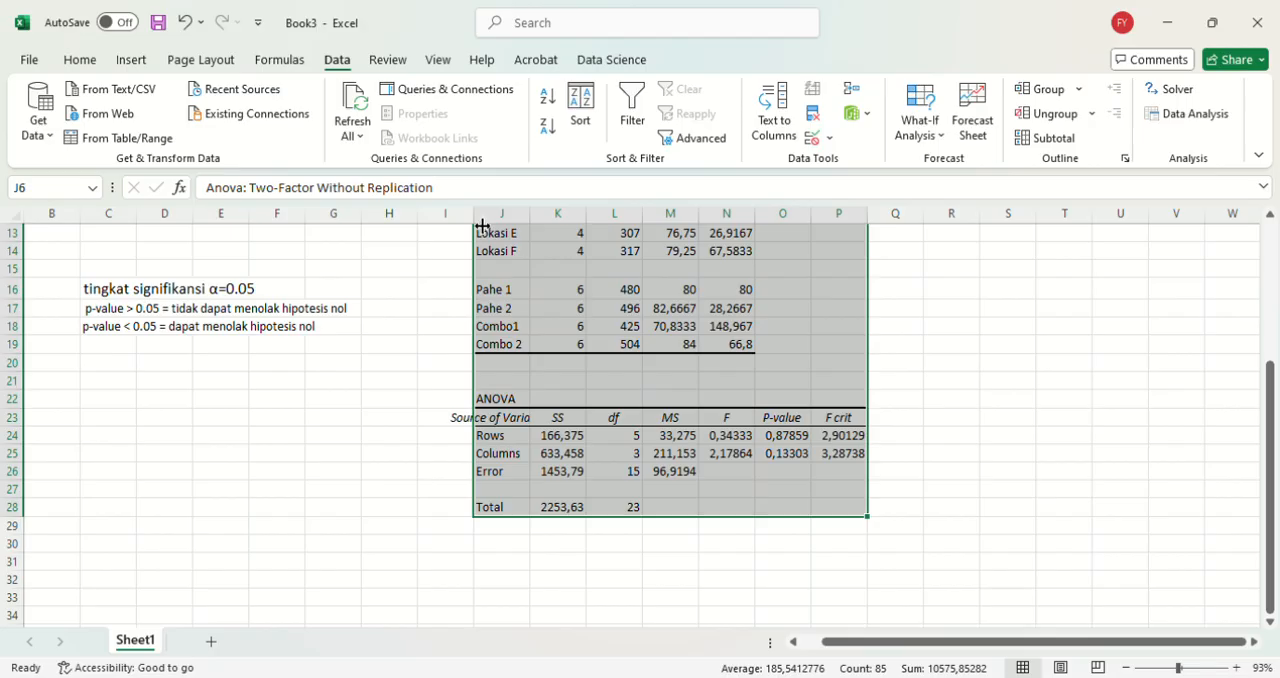
drag(473, 214, 550, 221)
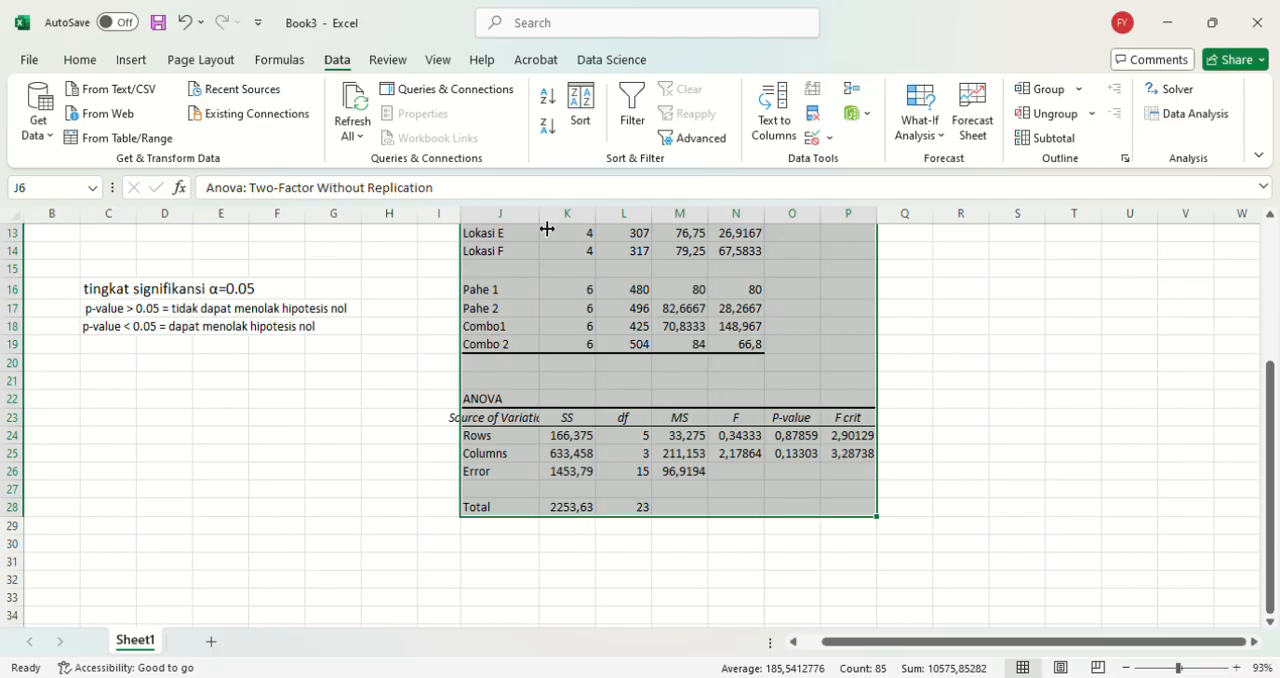
drag(547, 229, 574, 233)
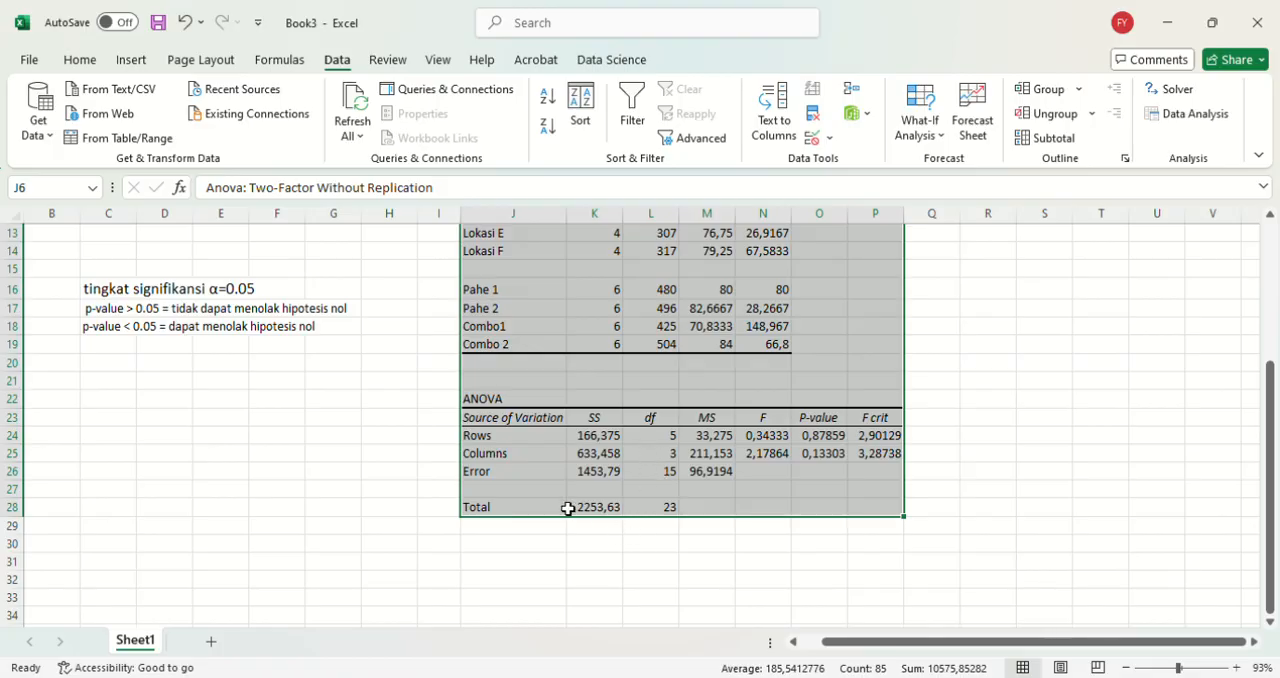
Step: Compare the ANOVA table's Rows and Columns P-values with the 0.05 significance notes and the source data
scroll(567, 509, down, 1)
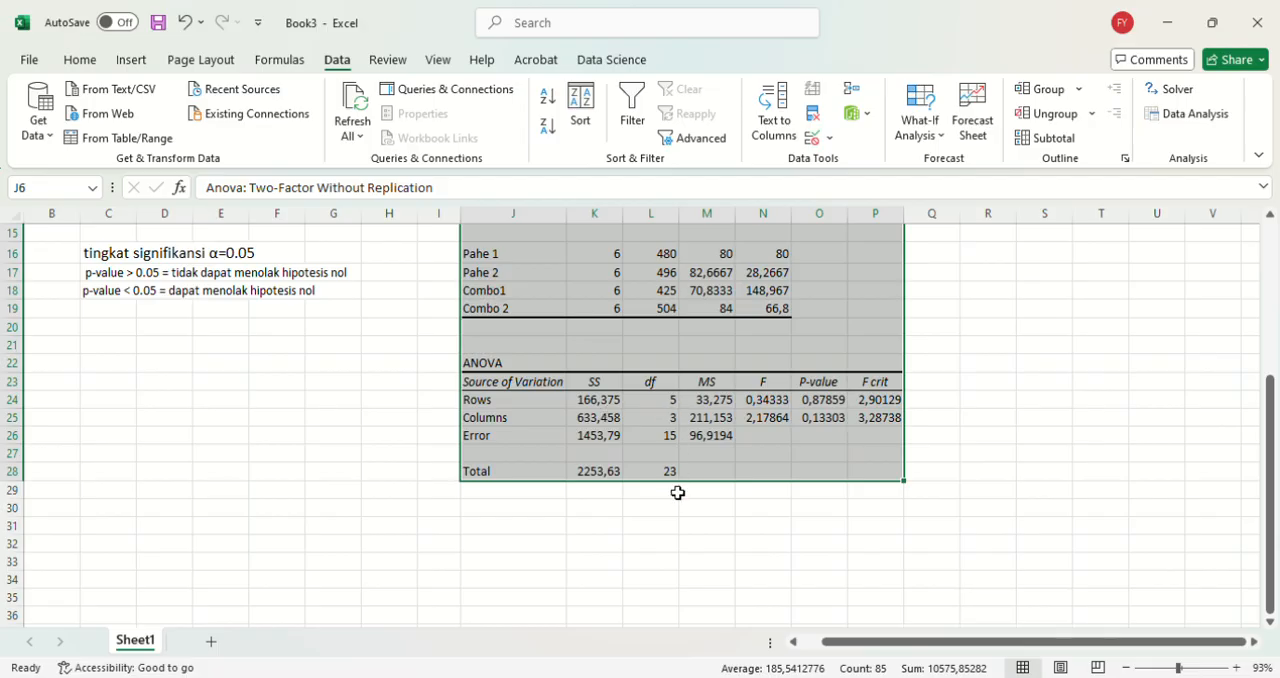
scroll(677, 492, up, 4)
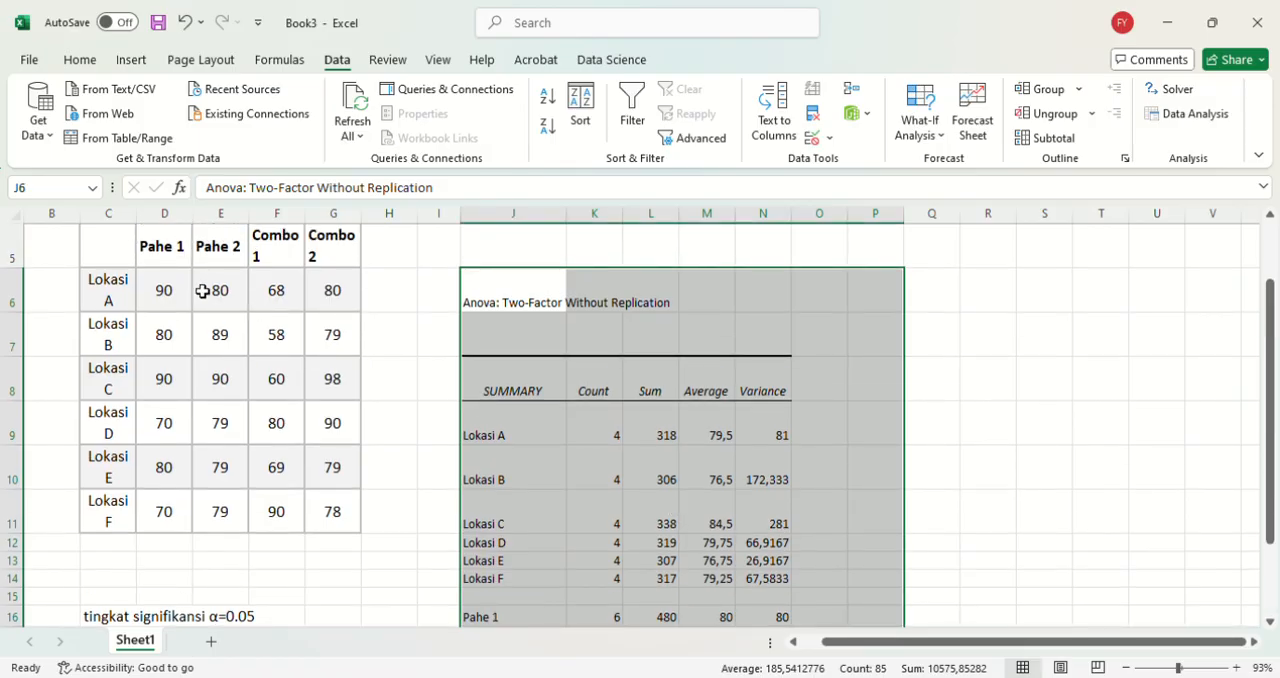
scroll(405, 427, down, 2)
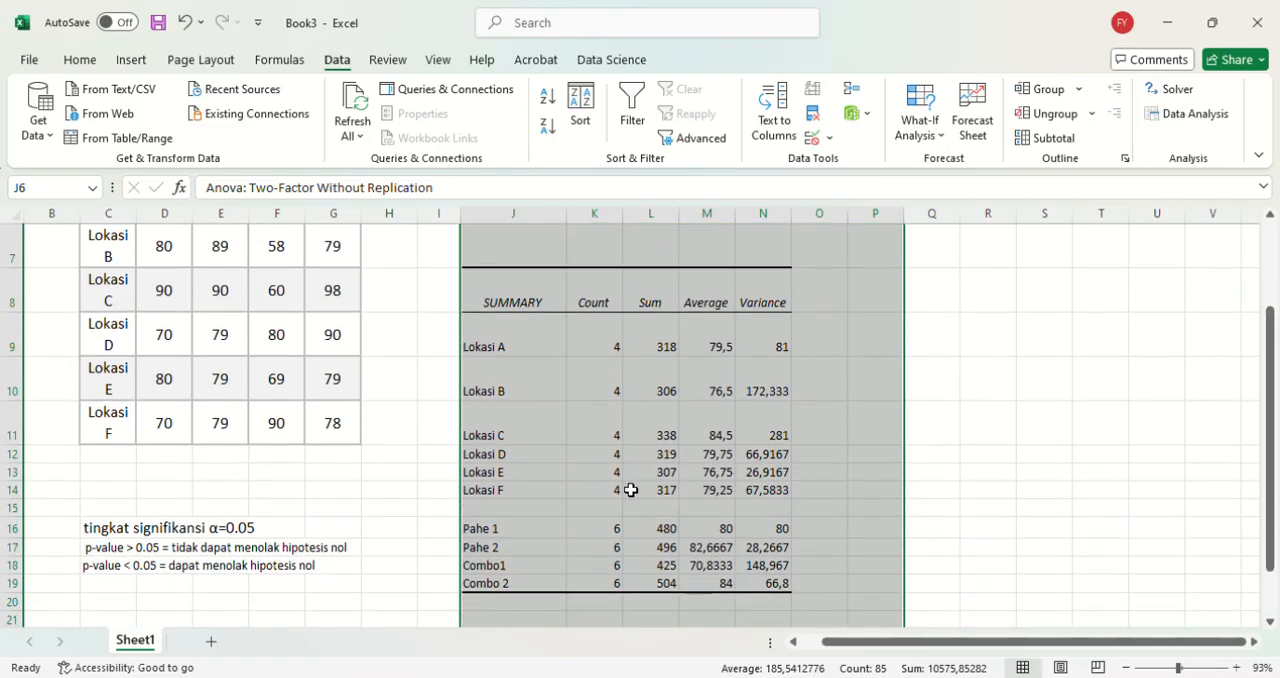
scroll(656, 560, down, 3)
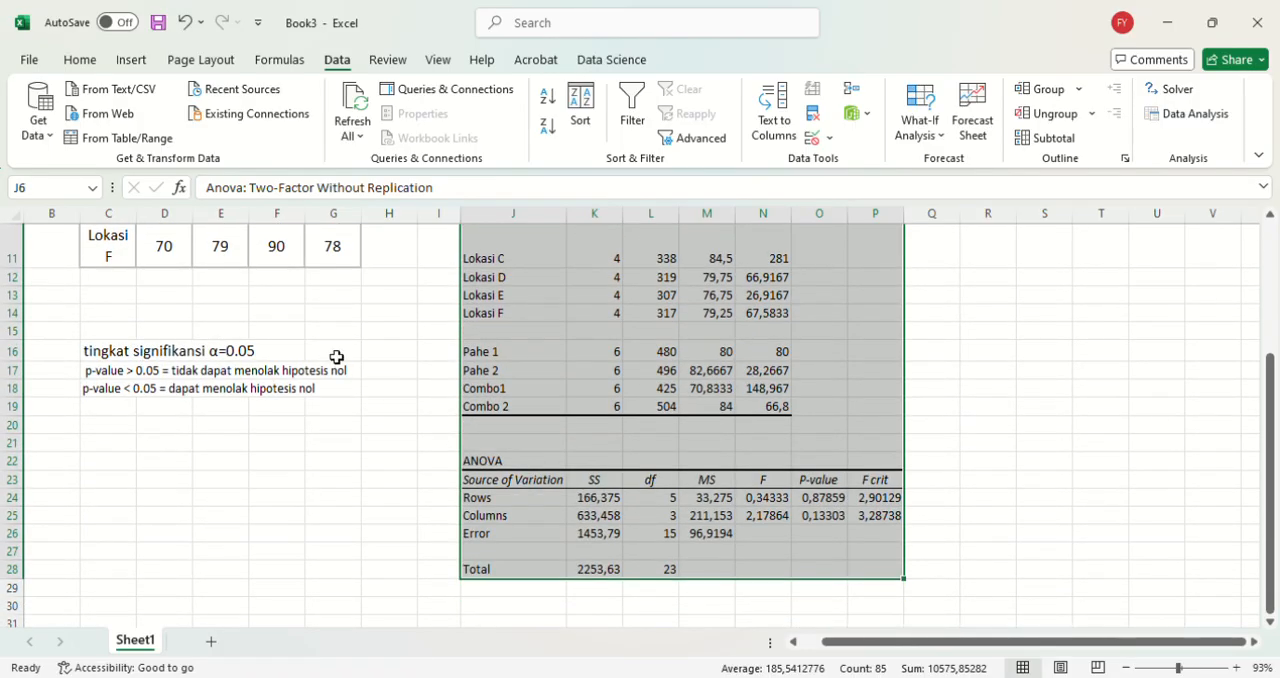
scroll(240, 292, up, 2)
scroll(238, 292, up, 1)
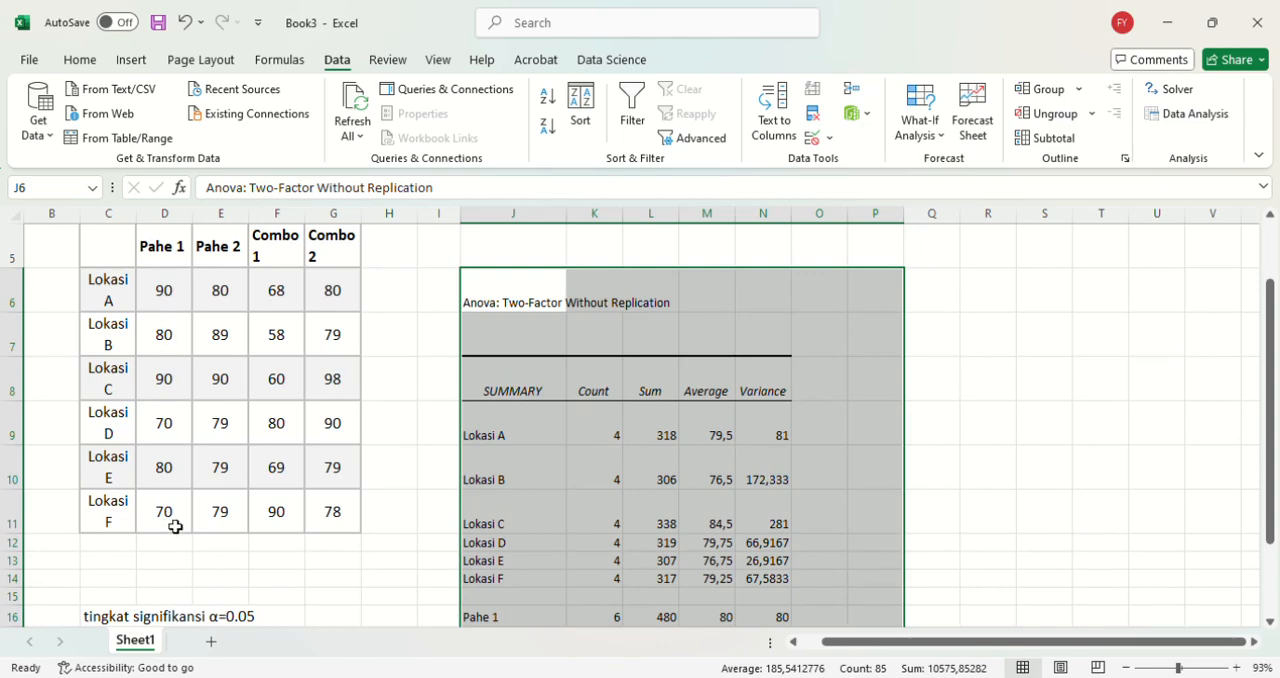
scroll(175, 527, down, 4)
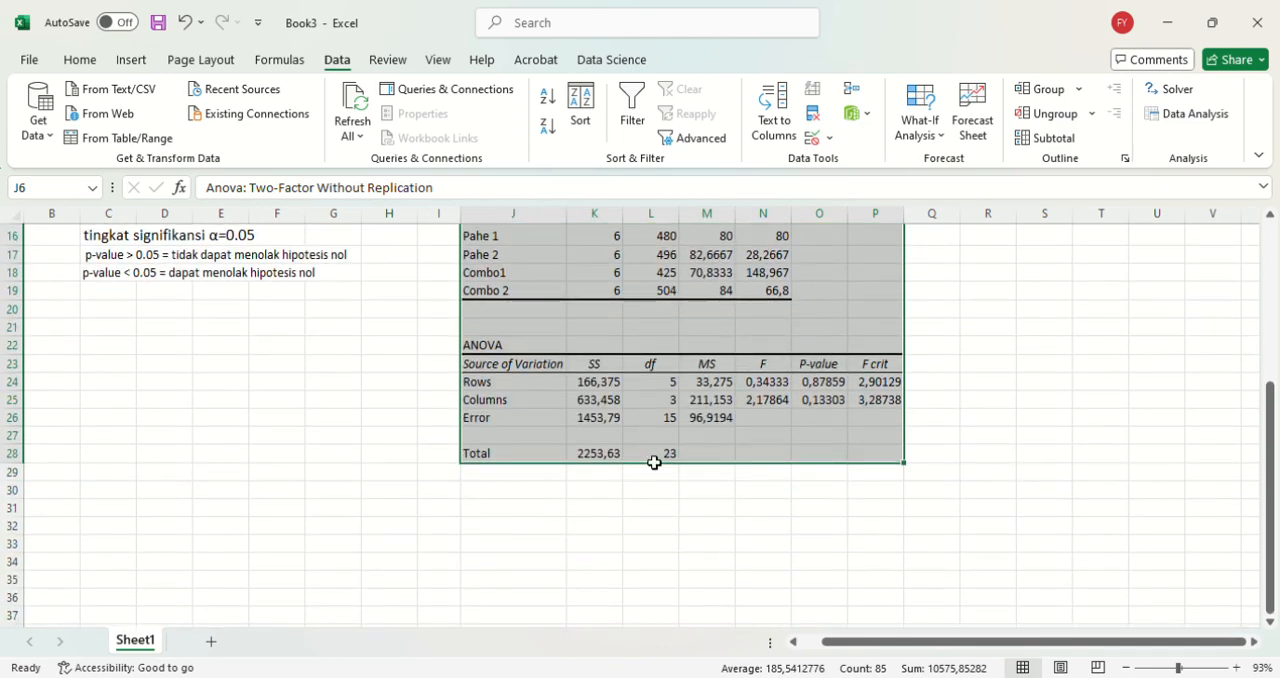
Step: Examine the ANOVA table's df values for Rows, Columns, Error and Total against the locations and packages in the source data
scroll(651, 457, down, 1)
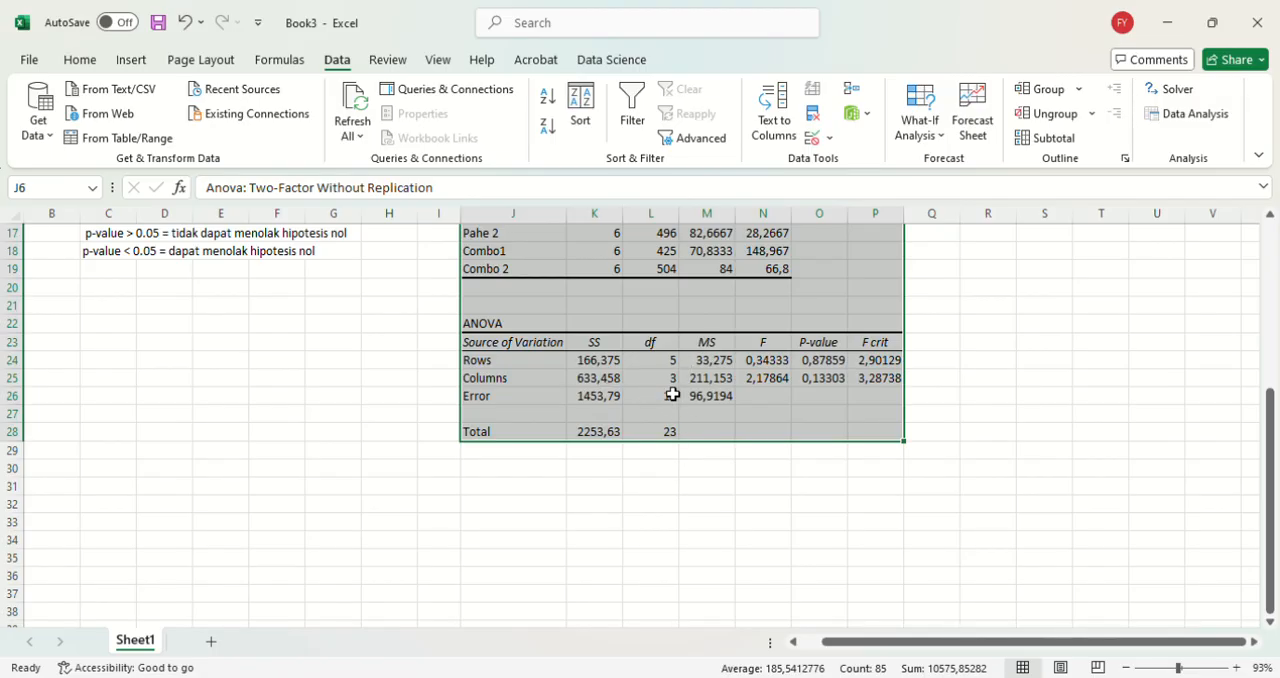
scroll(672, 395, up, 1)
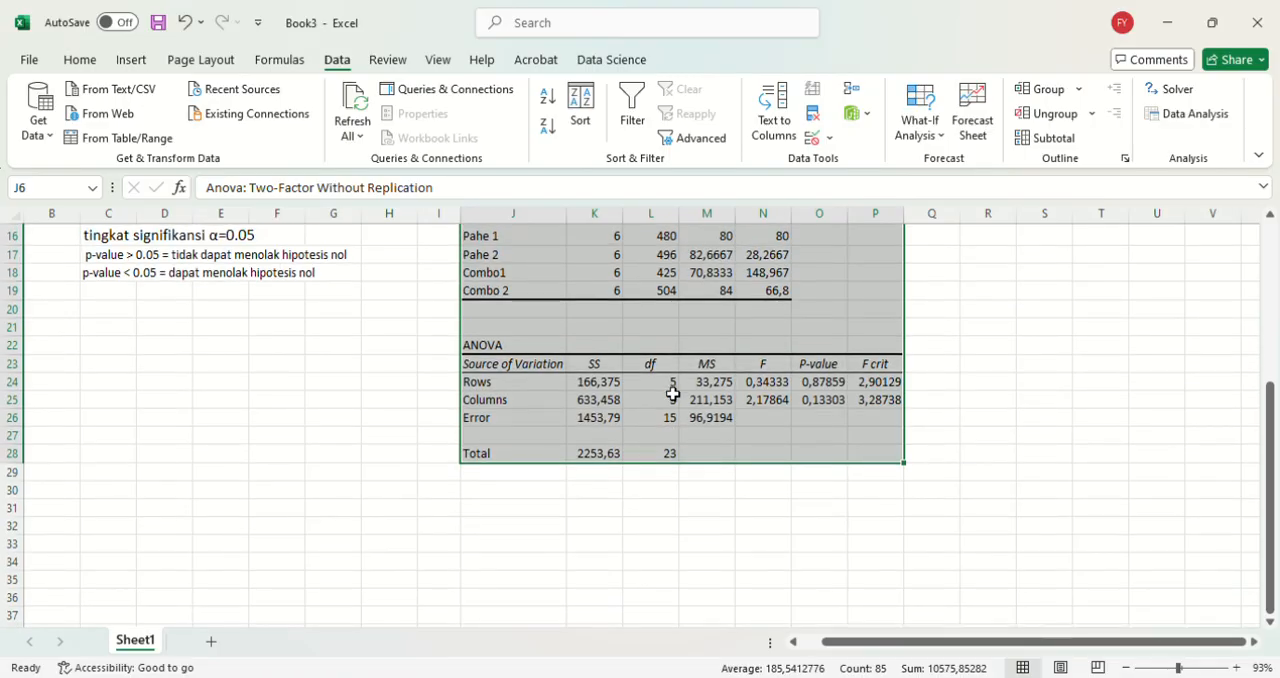
scroll(525, 399, up, 4)
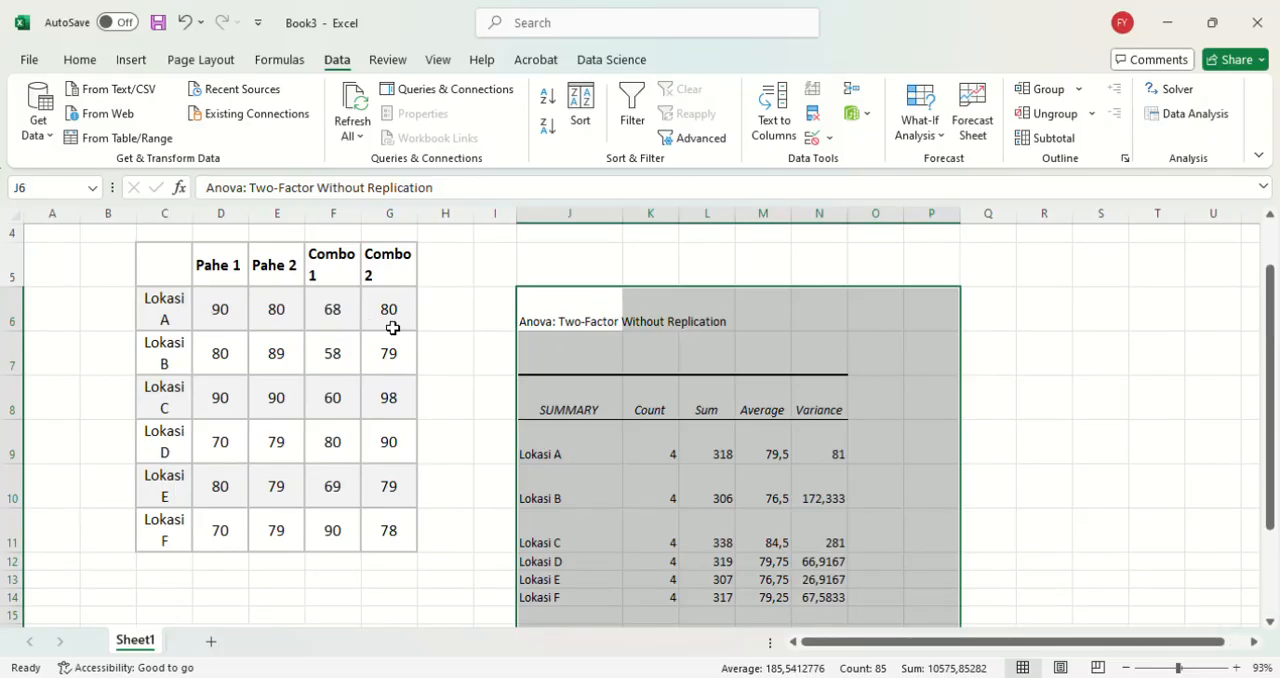
scroll(477, 469, down, 4)
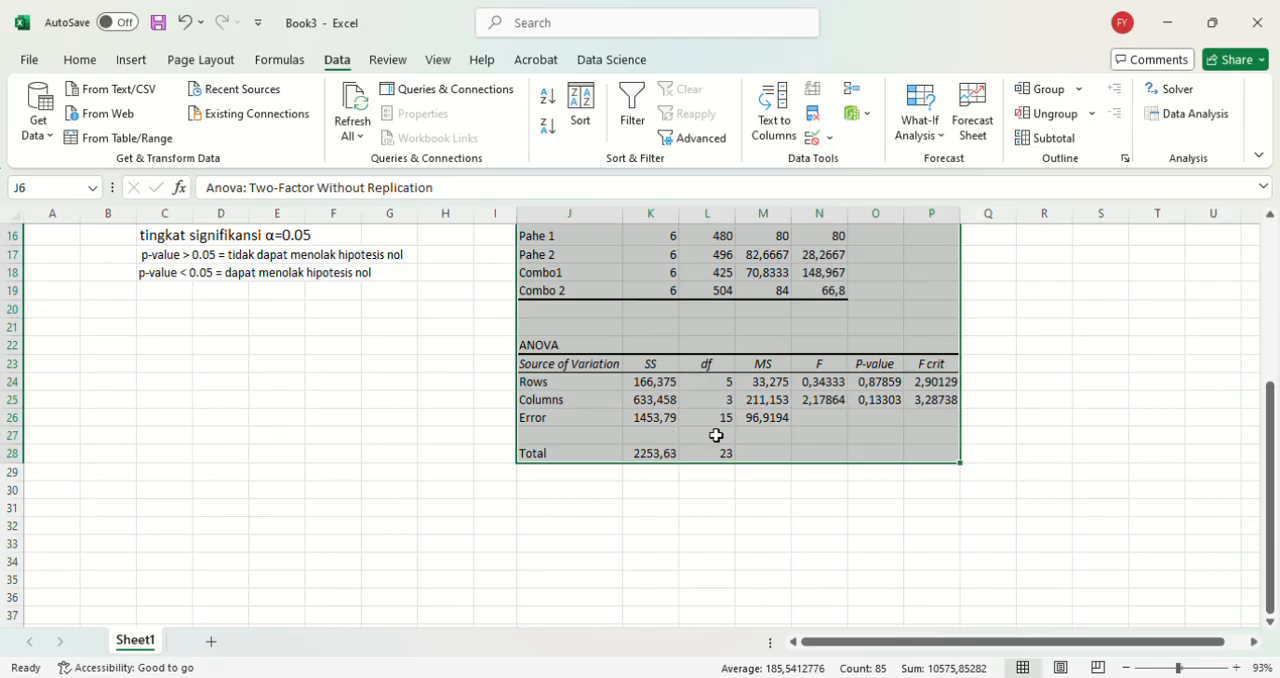
scroll(716, 435, up, 2)
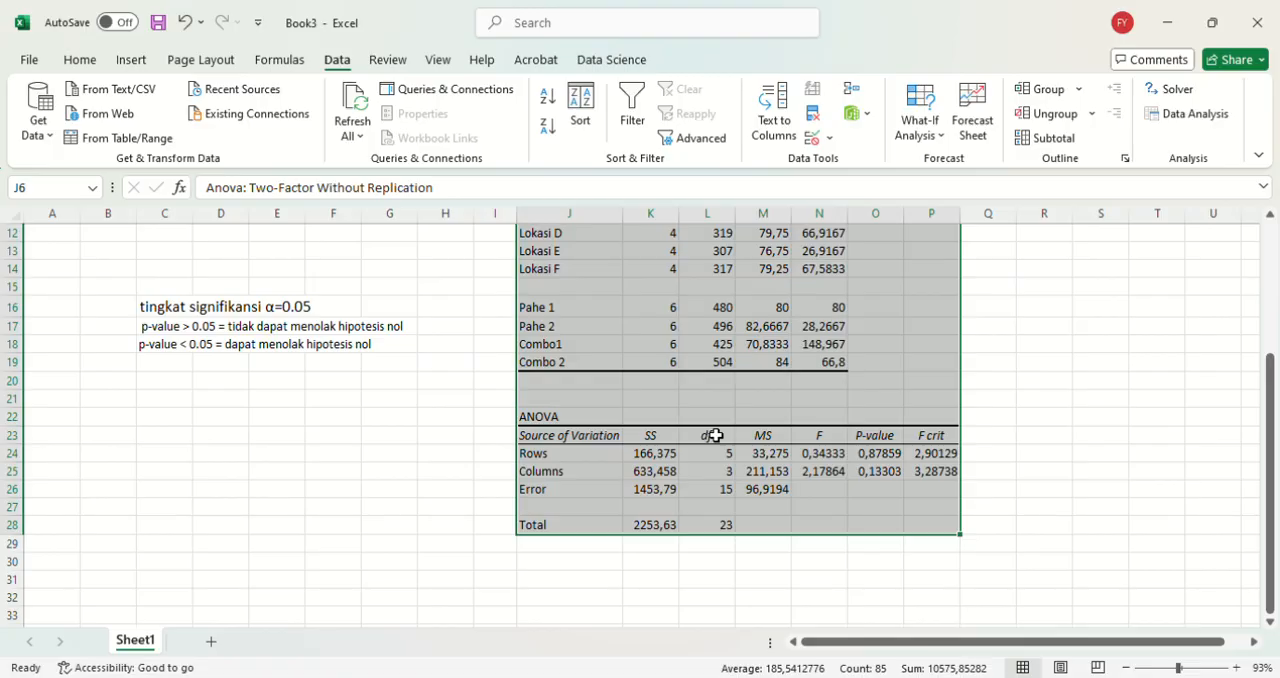
scroll(716, 435, down, 1)
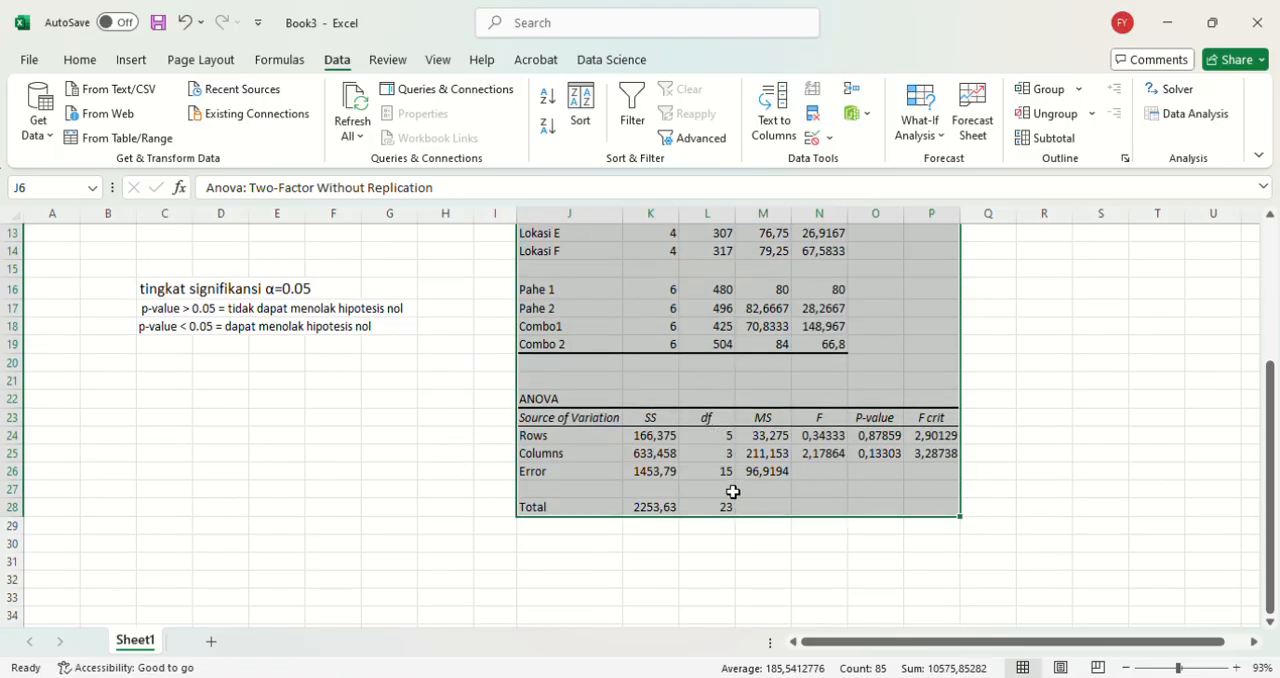
scroll(572, 472, up, 4)
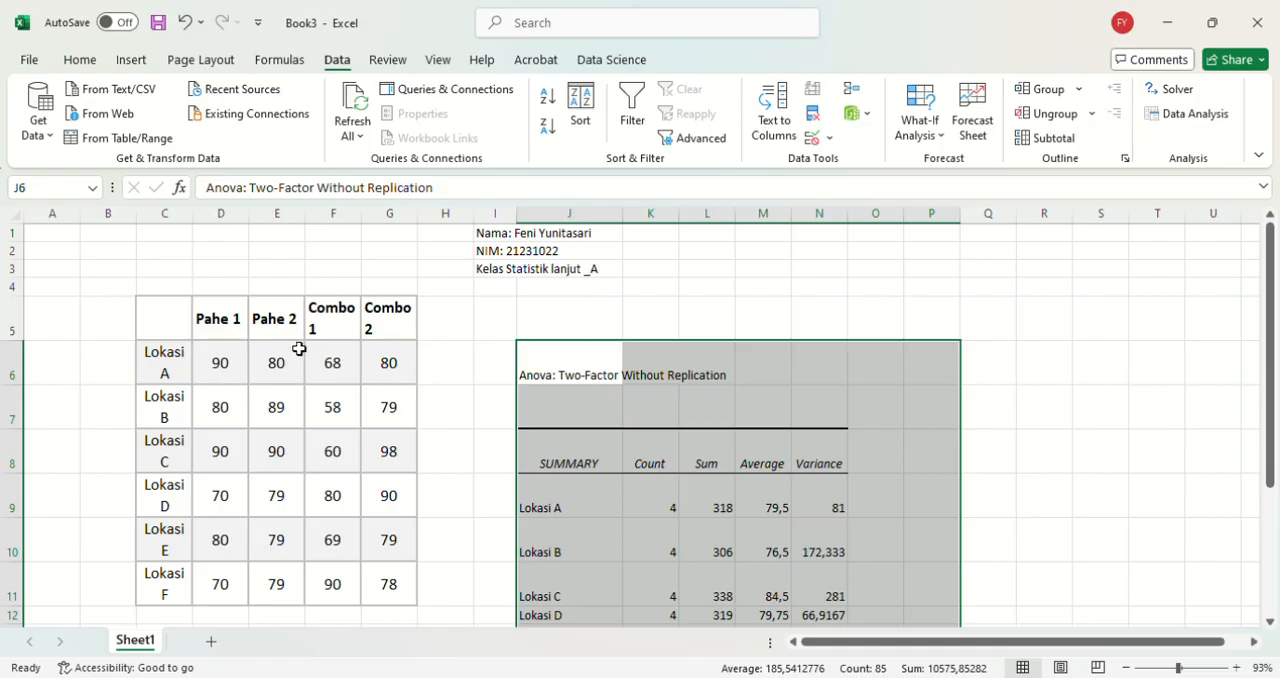
scroll(408, 376, down, 3)
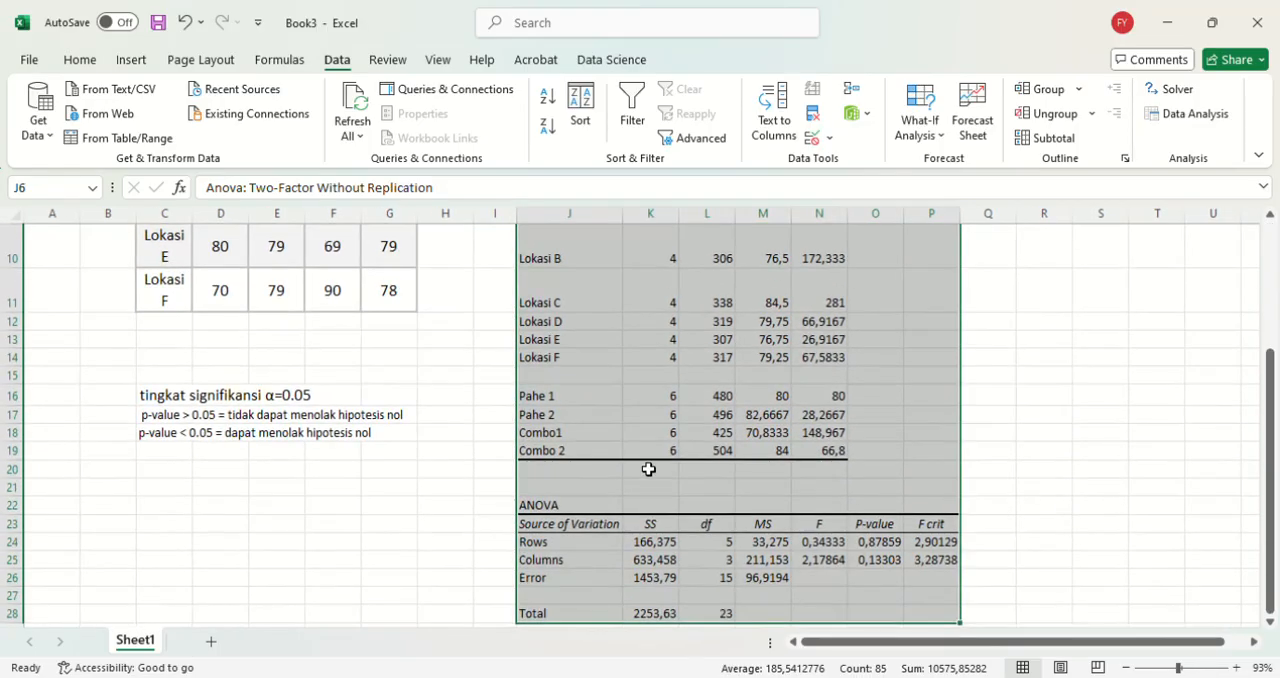
scroll(640, 478, down, 3)
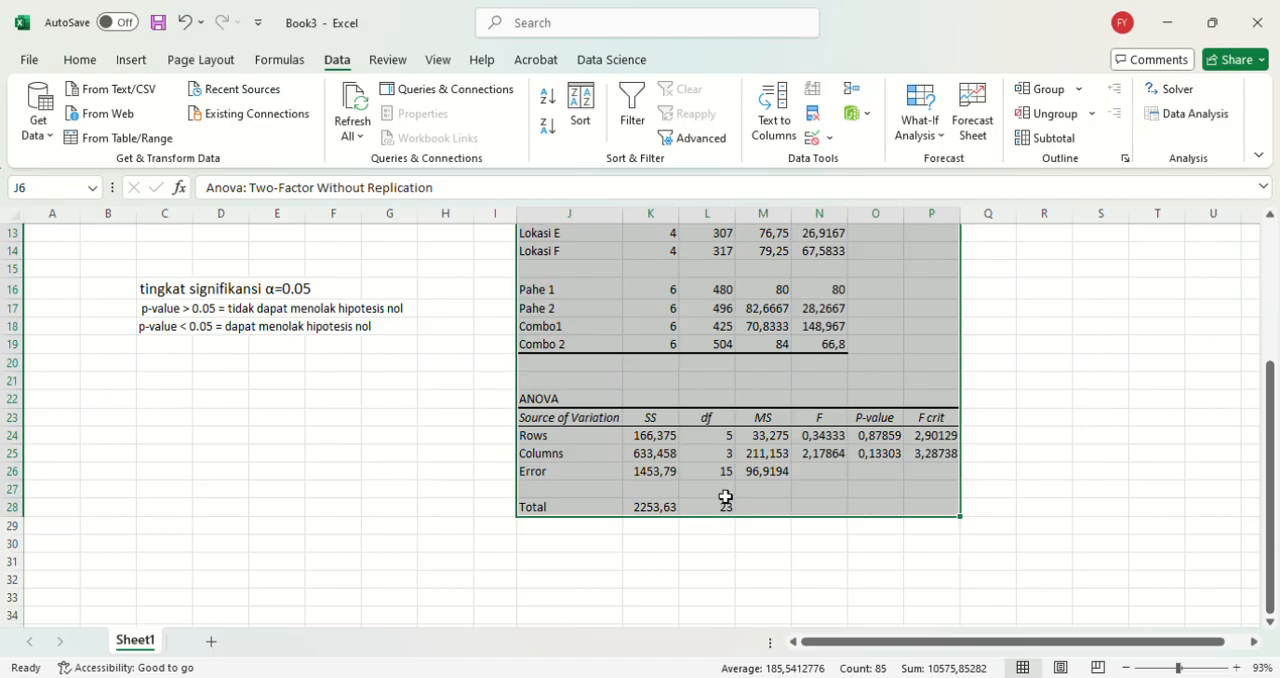
Step: Examine the F, P-value and F crit figures for Rows and Columns against the 0.05 significance notes
scroll(725, 497, down, 1)
scroll(725, 497, down, 1)
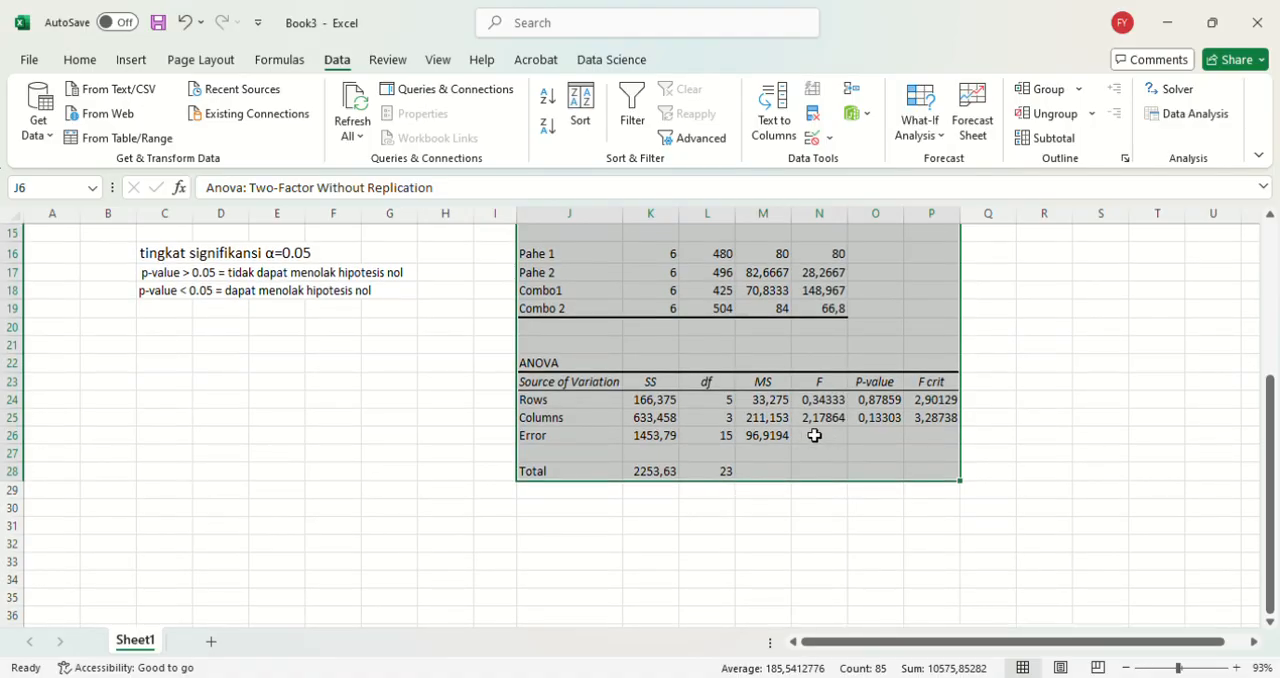
scroll(818, 441, down, 1)
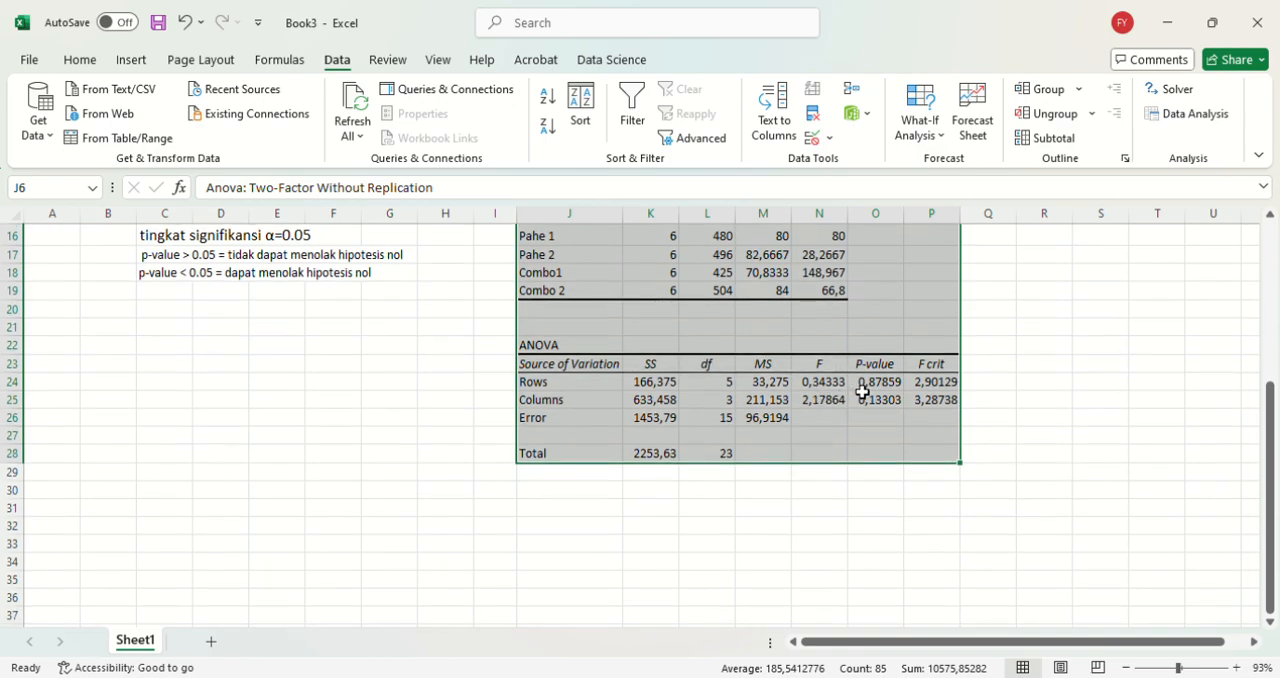
scroll(873, 417, up, 2)
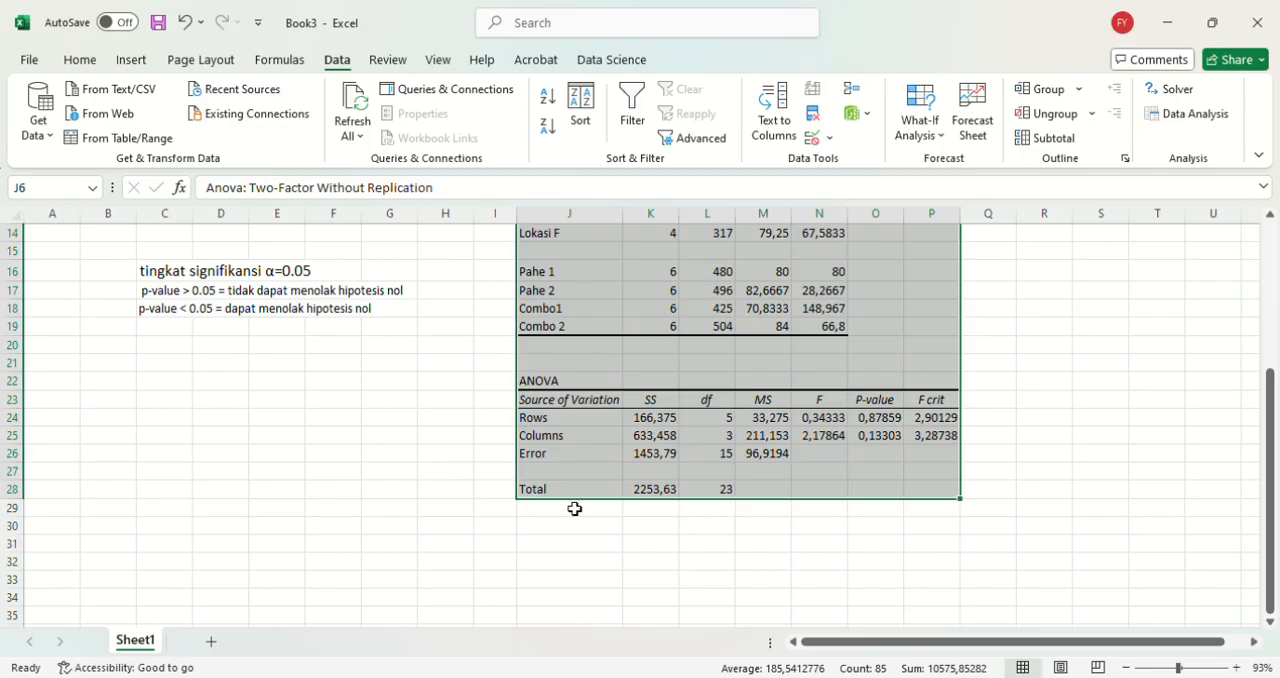
scroll(866, 435, up, 1)
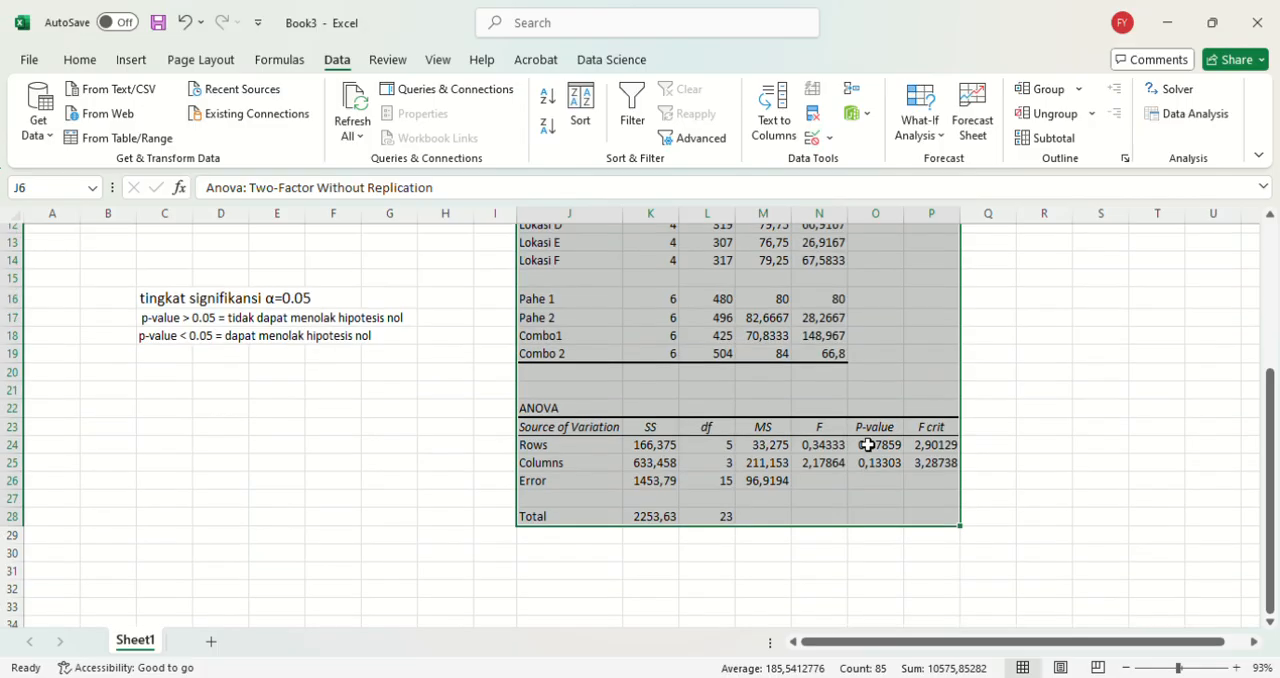
scroll(660, 382, up, 3)
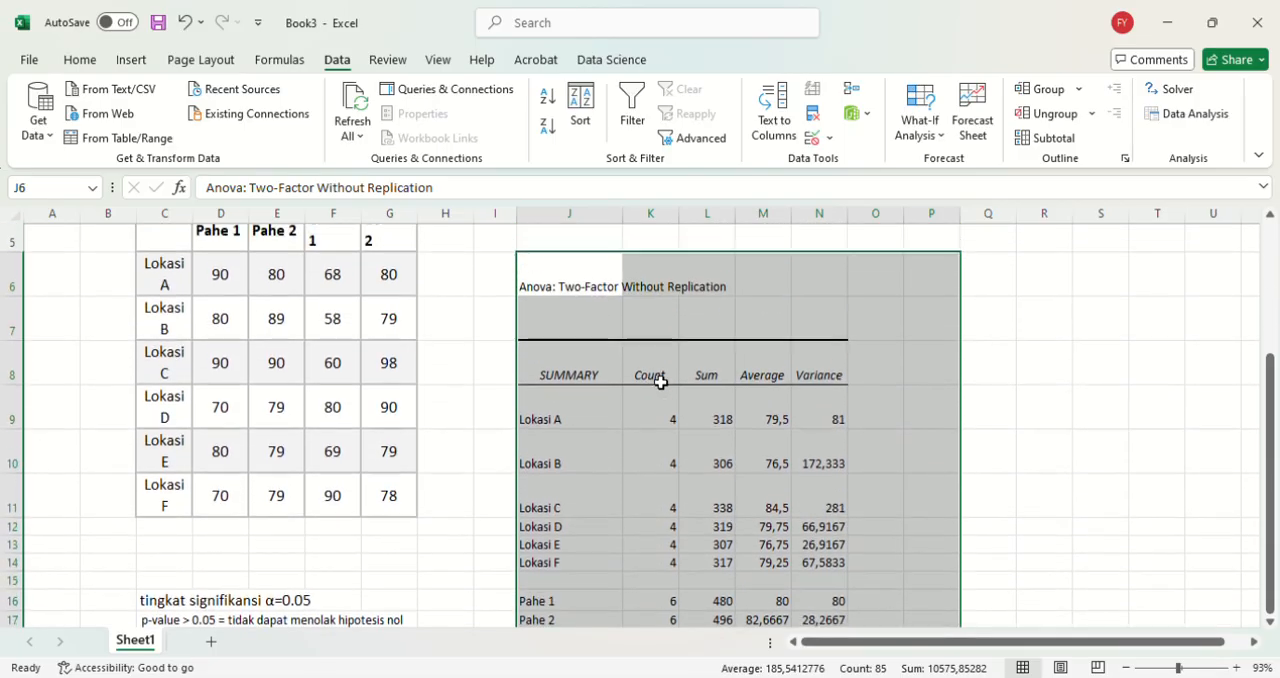
scroll(660, 382, down, 4)
scroll(660, 382, down, 1)
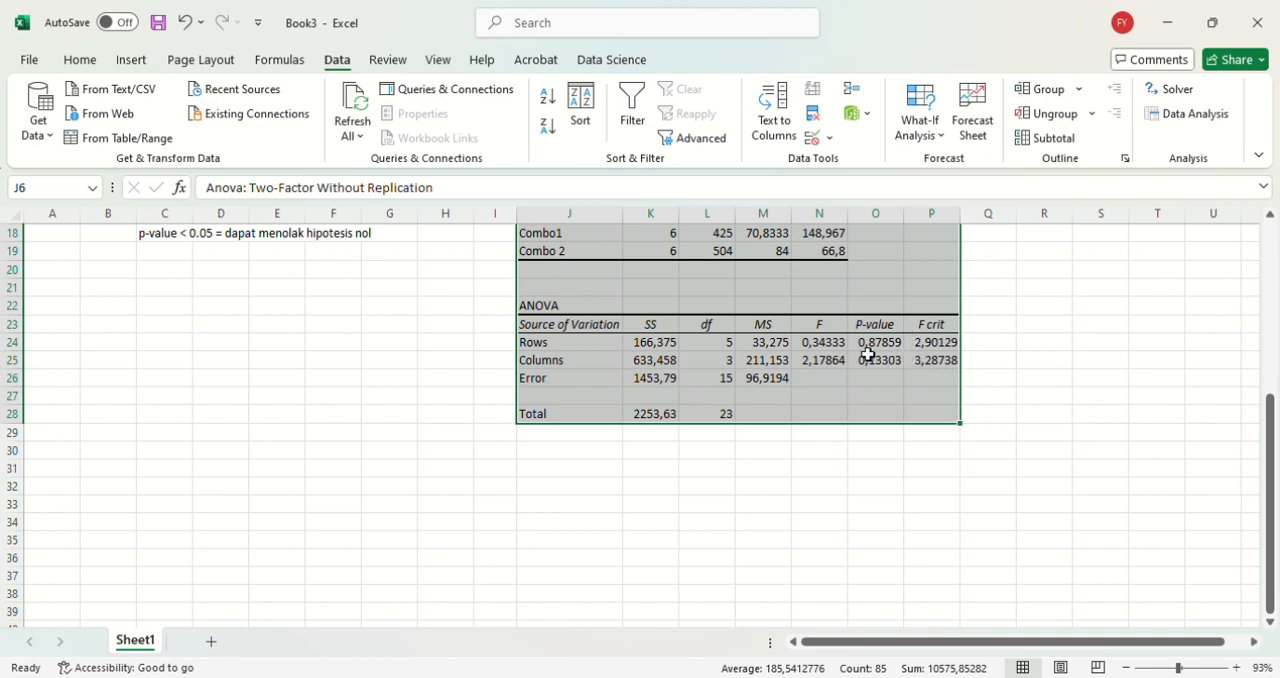
scroll(829, 349, up, 1)
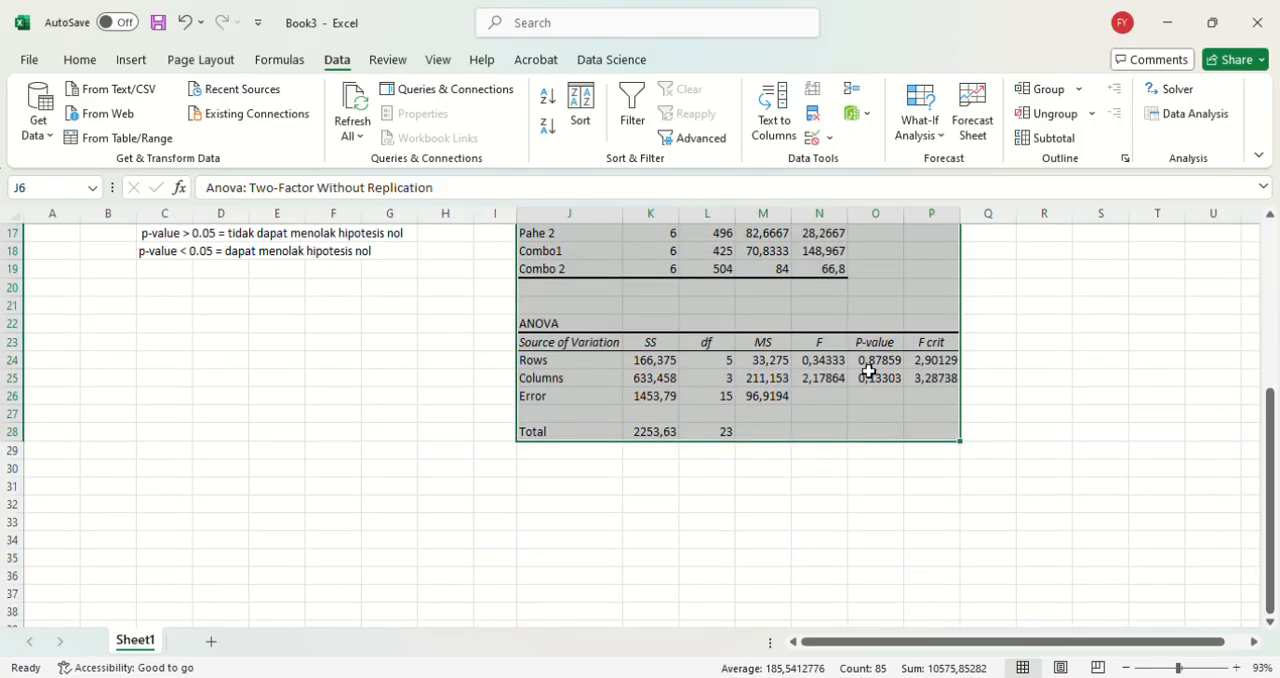
scroll(868, 370, up, 1)
scroll(866, 369, down, 1)
scroll(906, 392, up, 1)
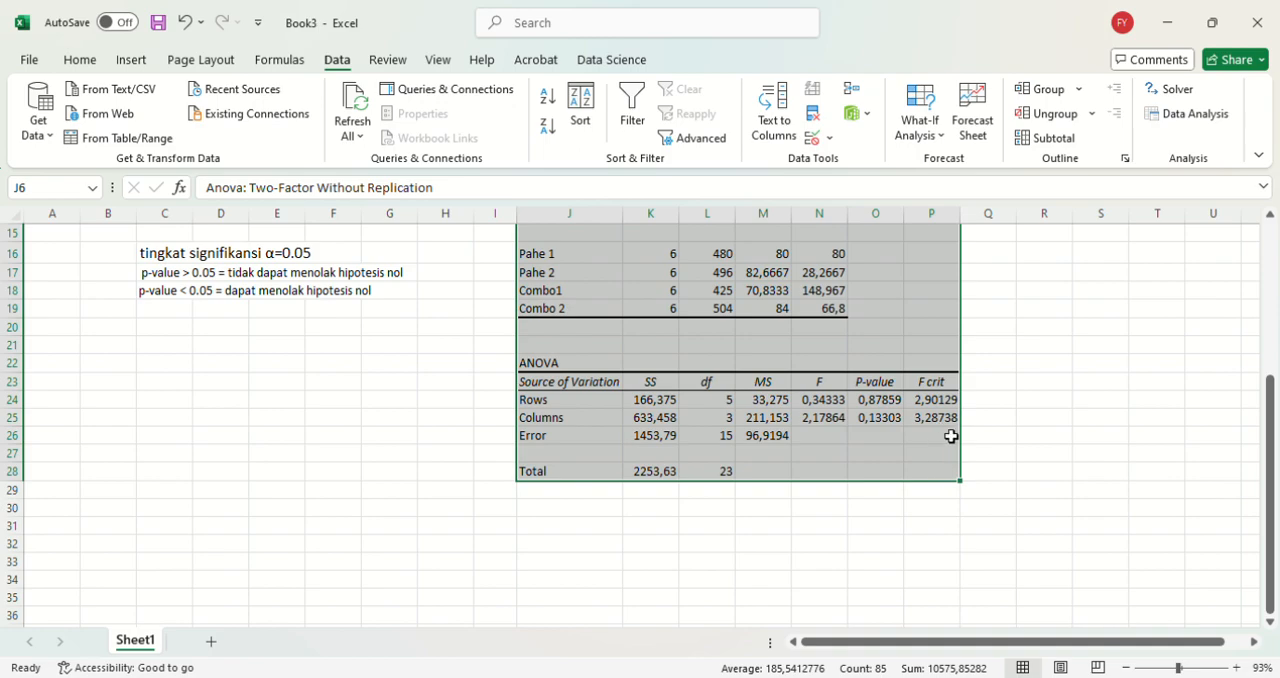
scroll(951, 436, down, 1)
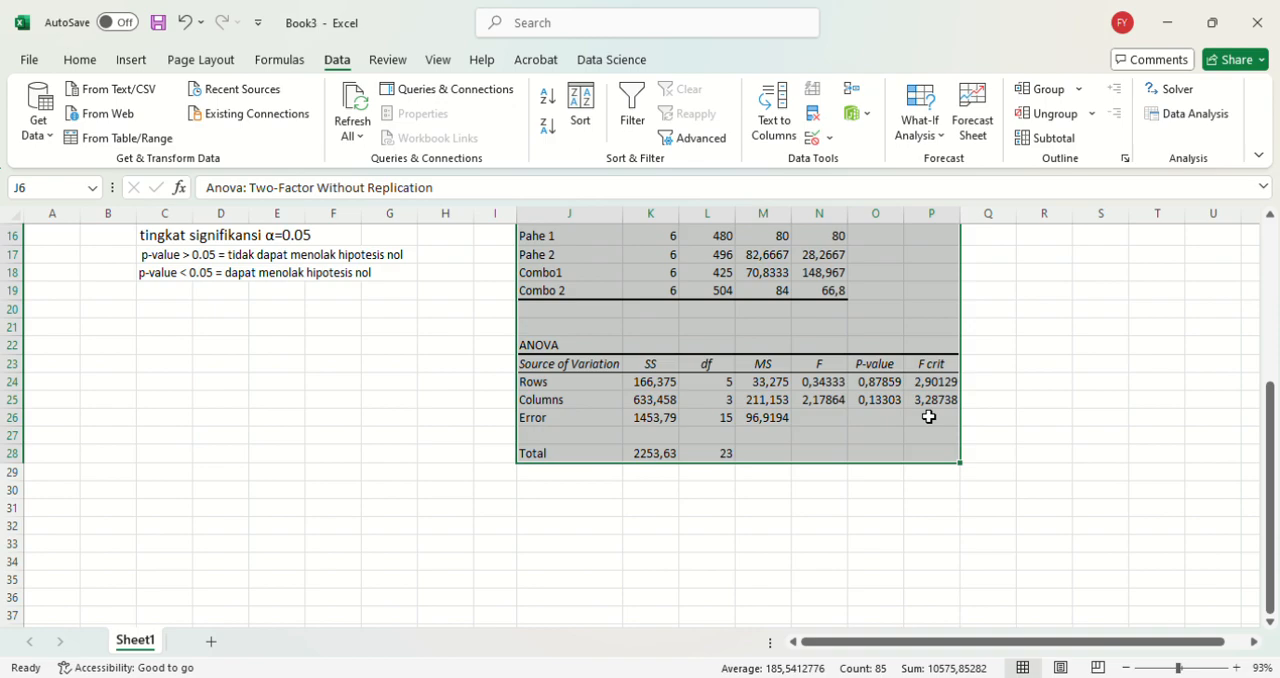
scroll(929, 417, up, 2)
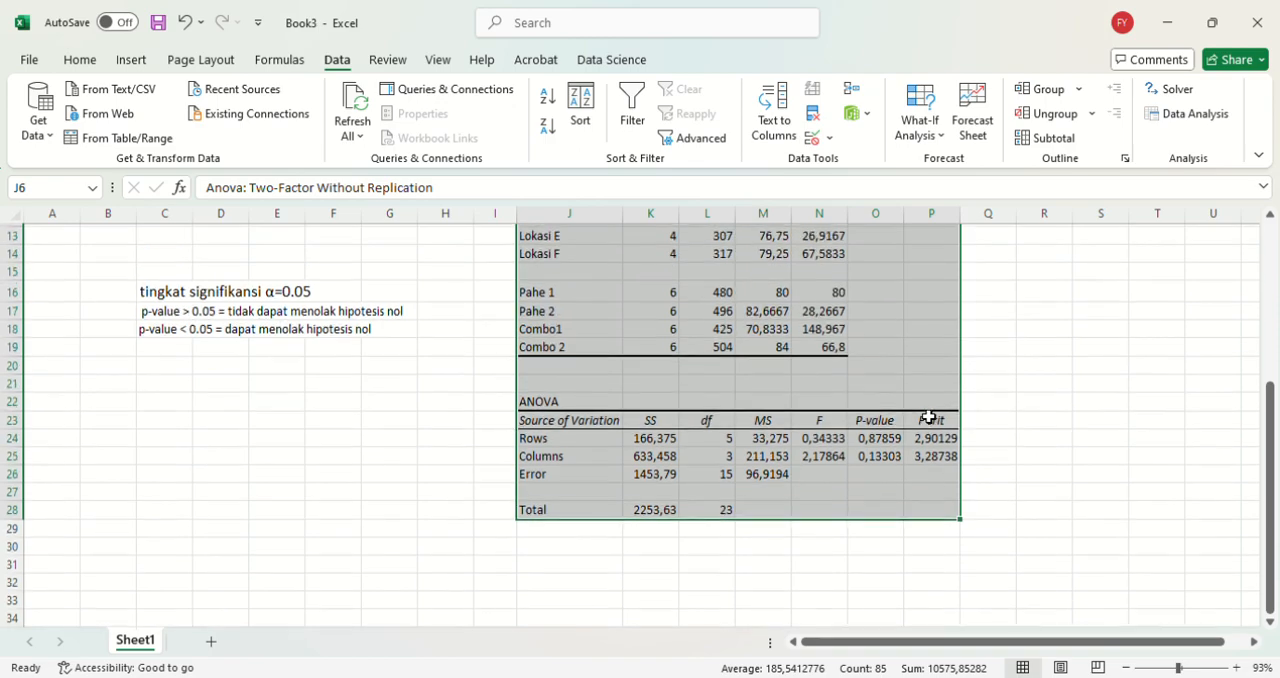
scroll(929, 417, down, 3)
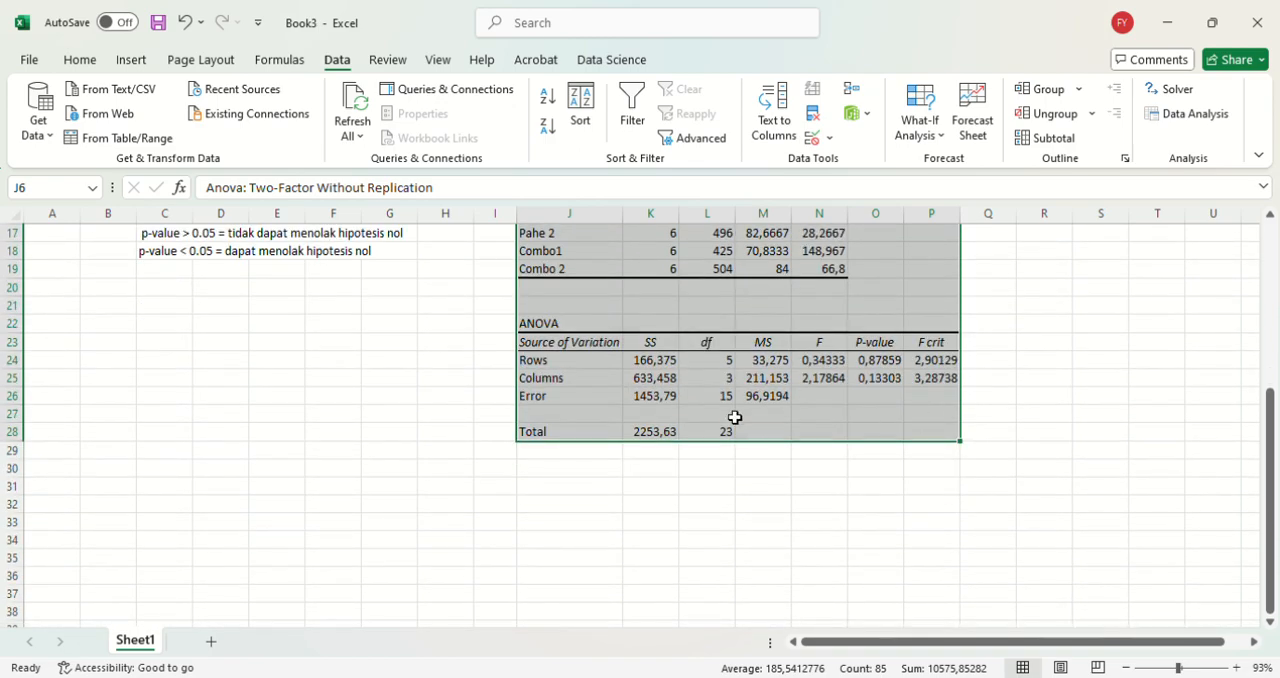
scroll(661, 441, up, 2)
scroll(661, 441, up, 3)
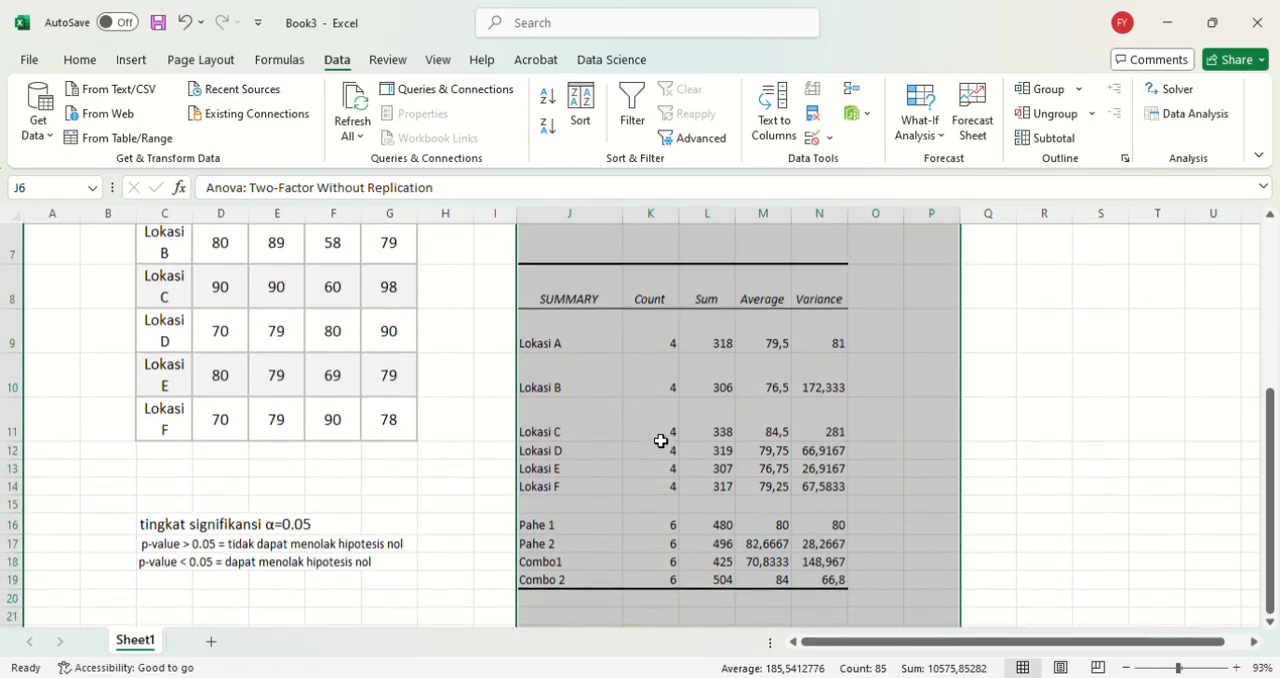
scroll(661, 441, up, 2)
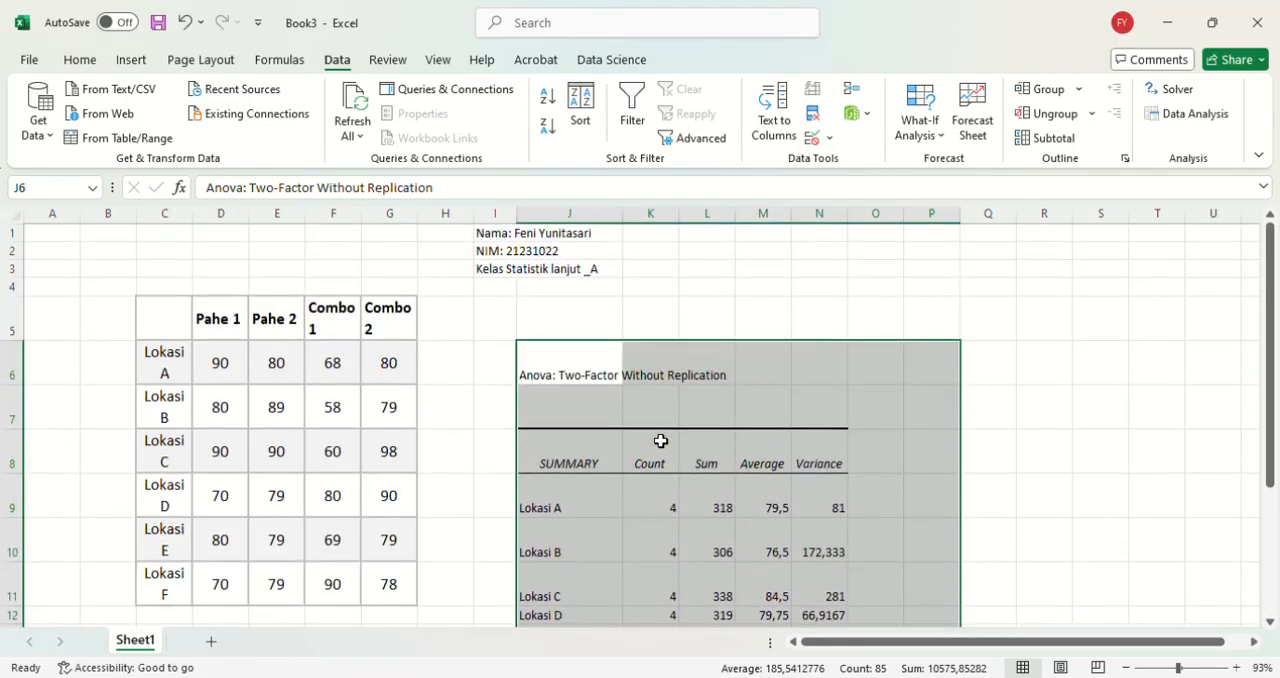
scroll(661, 441, down, 2)
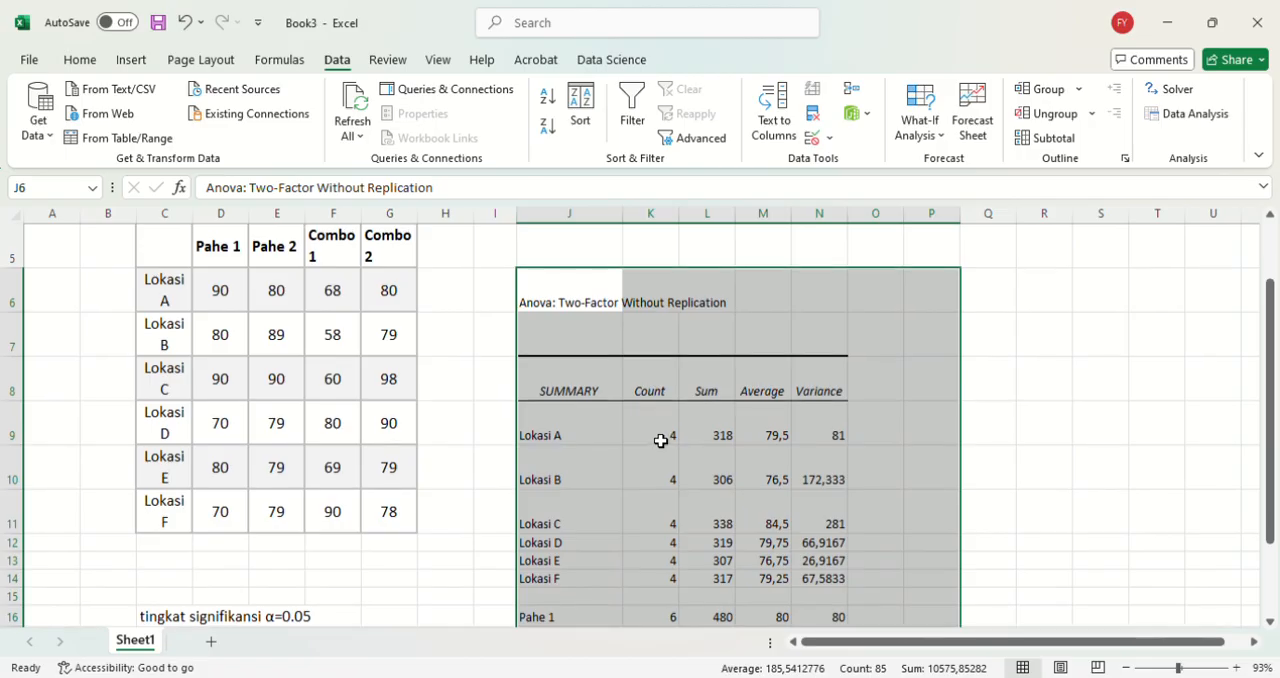
scroll(661, 441, up, 2)
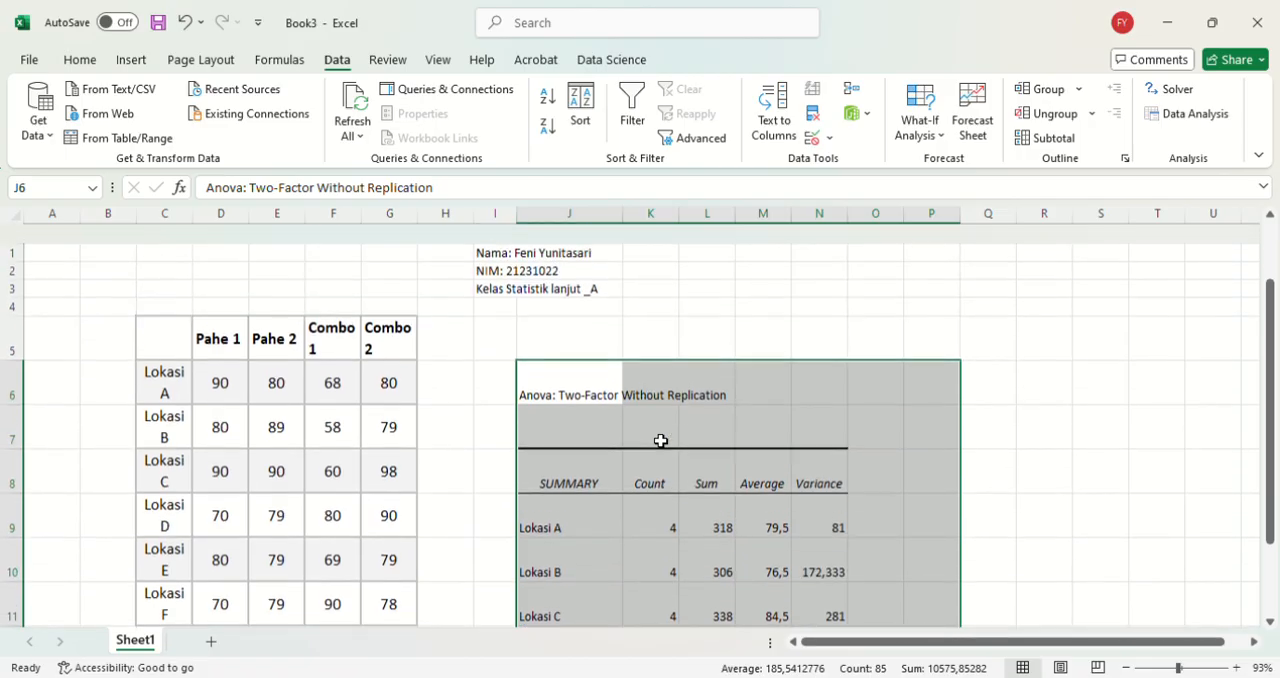